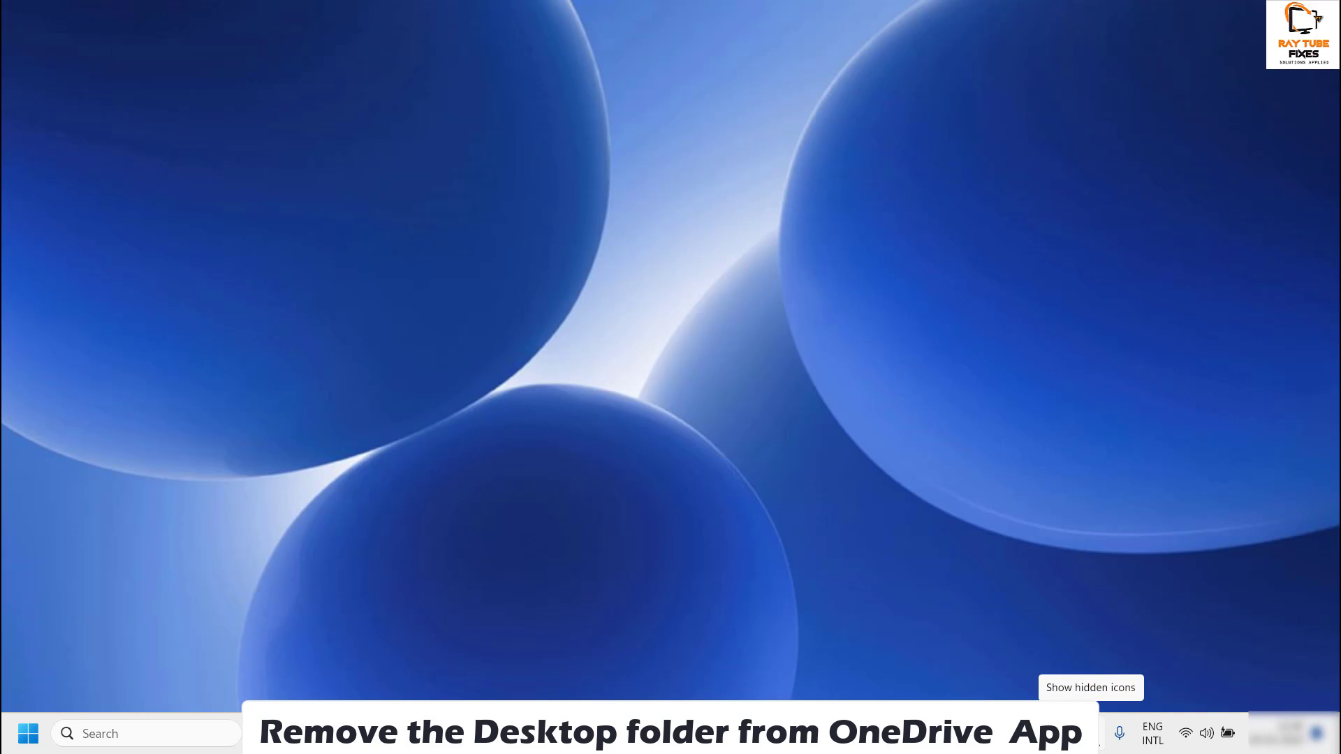
# From the hidden tray icons, open OneDrive Settings and its Manage backup folder list
pyautogui.click(1098, 734)
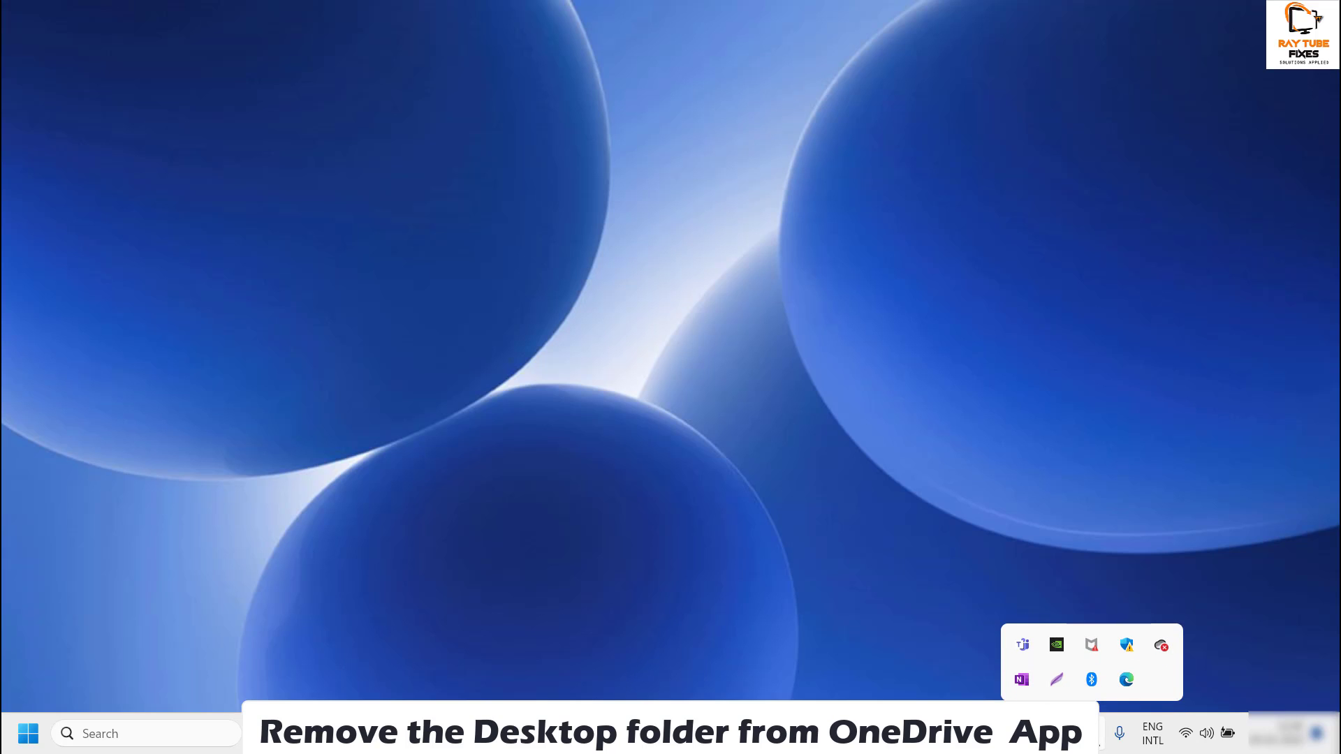
pyautogui.click(1162, 646)
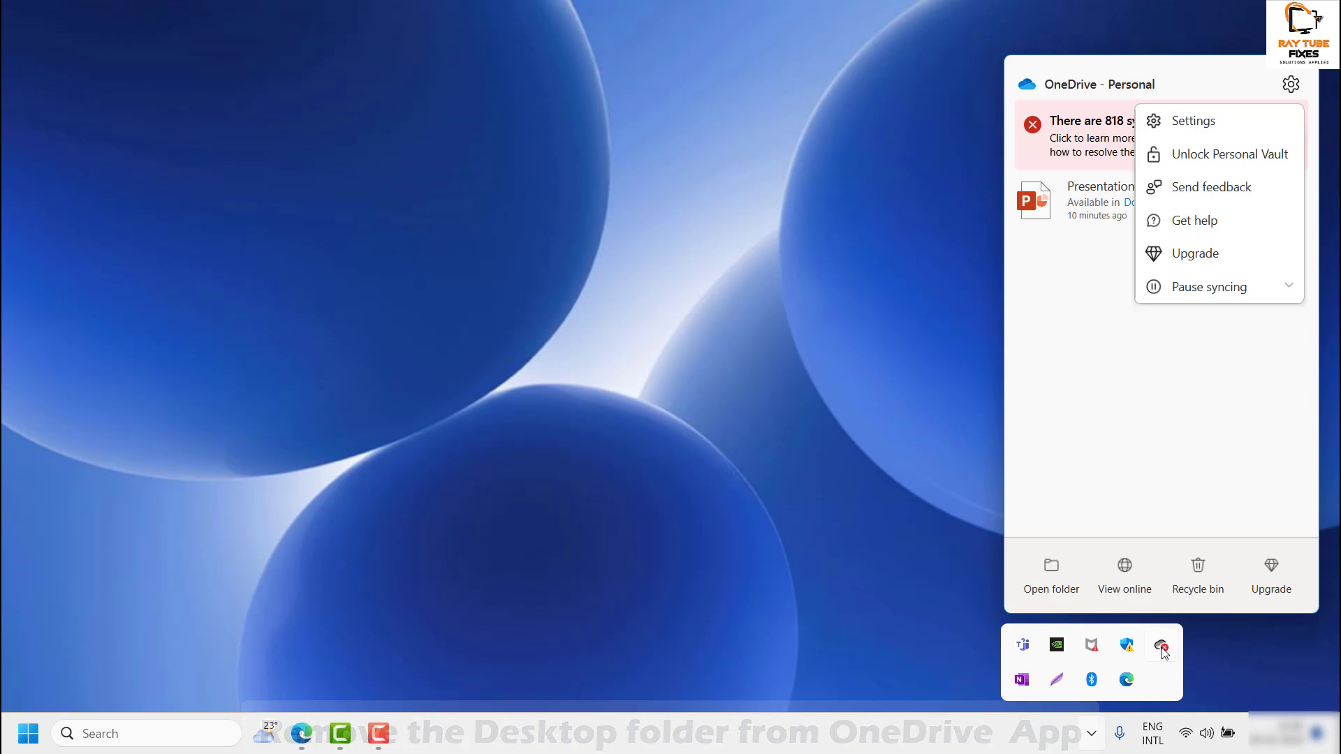
pyautogui.click(1187, 122)
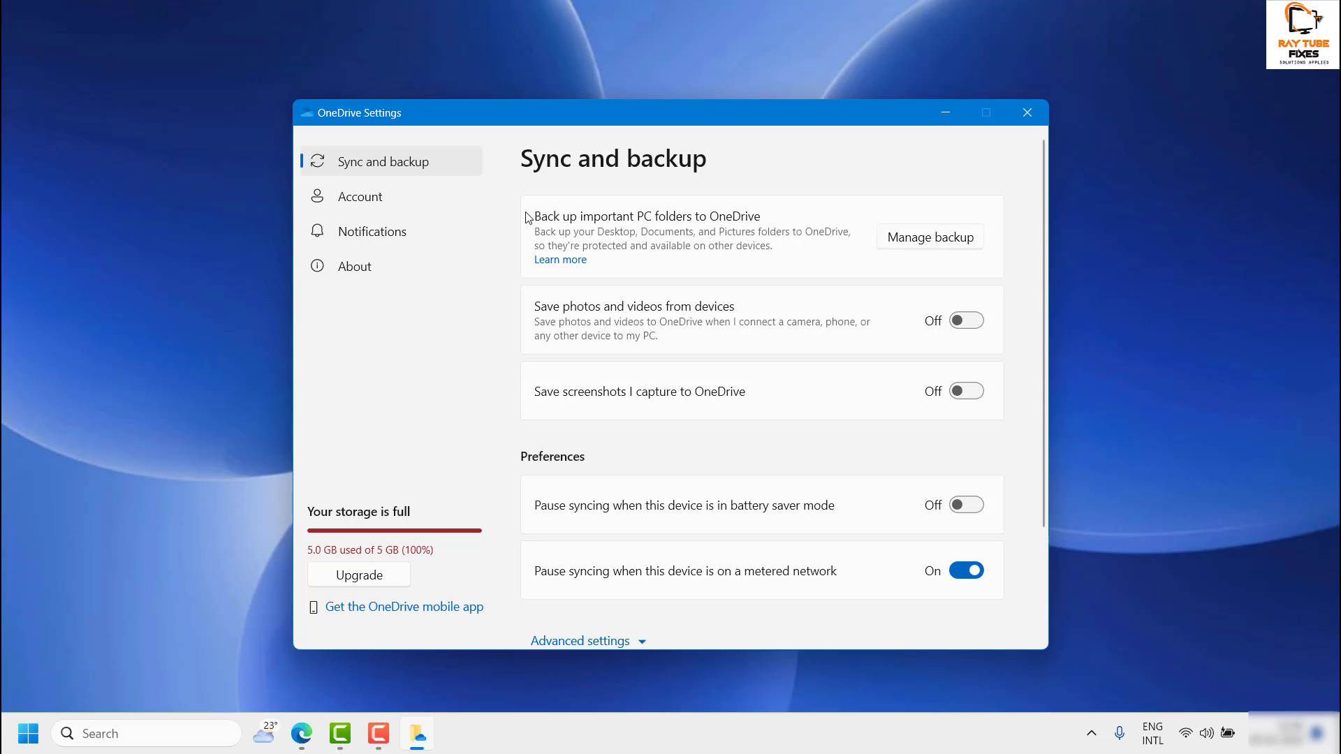
pyautogui.click(938, 242)
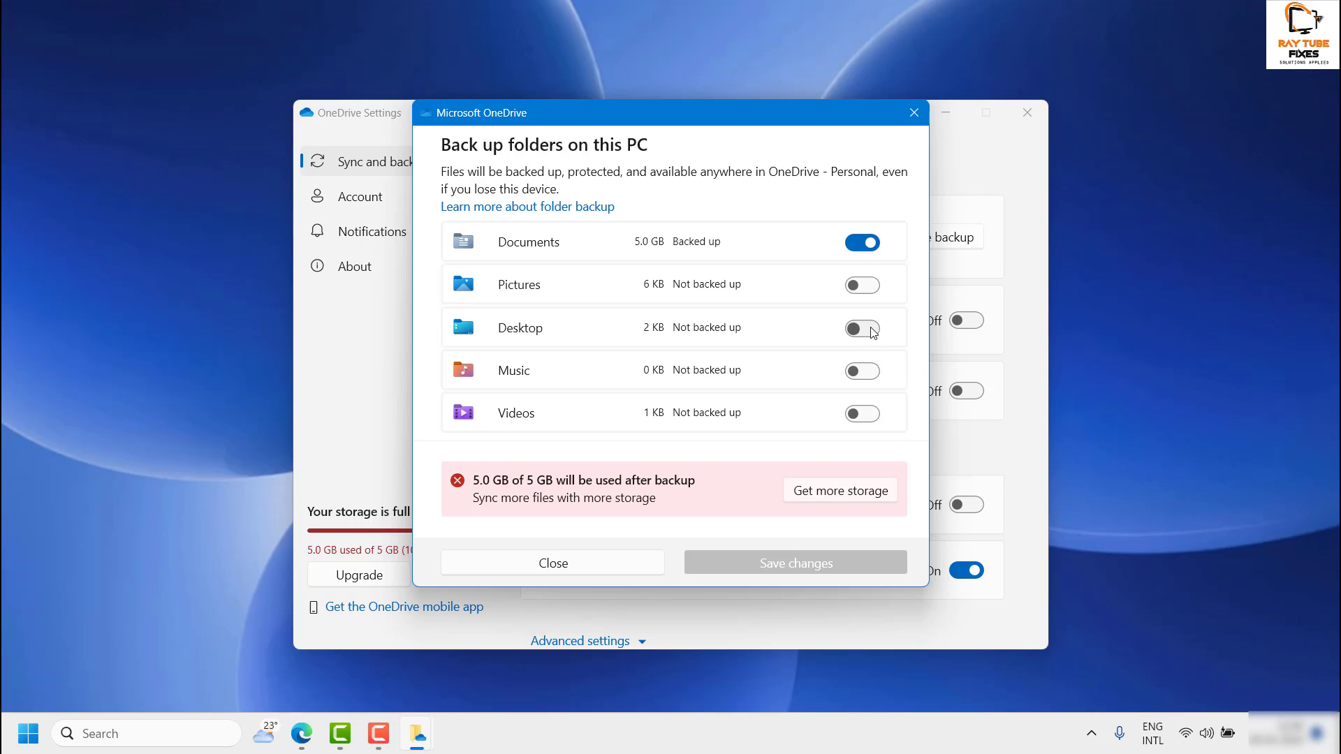
# Toggle Desktop backup on and back off, then close the backup dialog and OneDrive Settings
pyautogui.click(872, 331)
pyautogui.click(866, 331)
pyautogui.click(914, 114)
pyautogui.click(1025, 112)
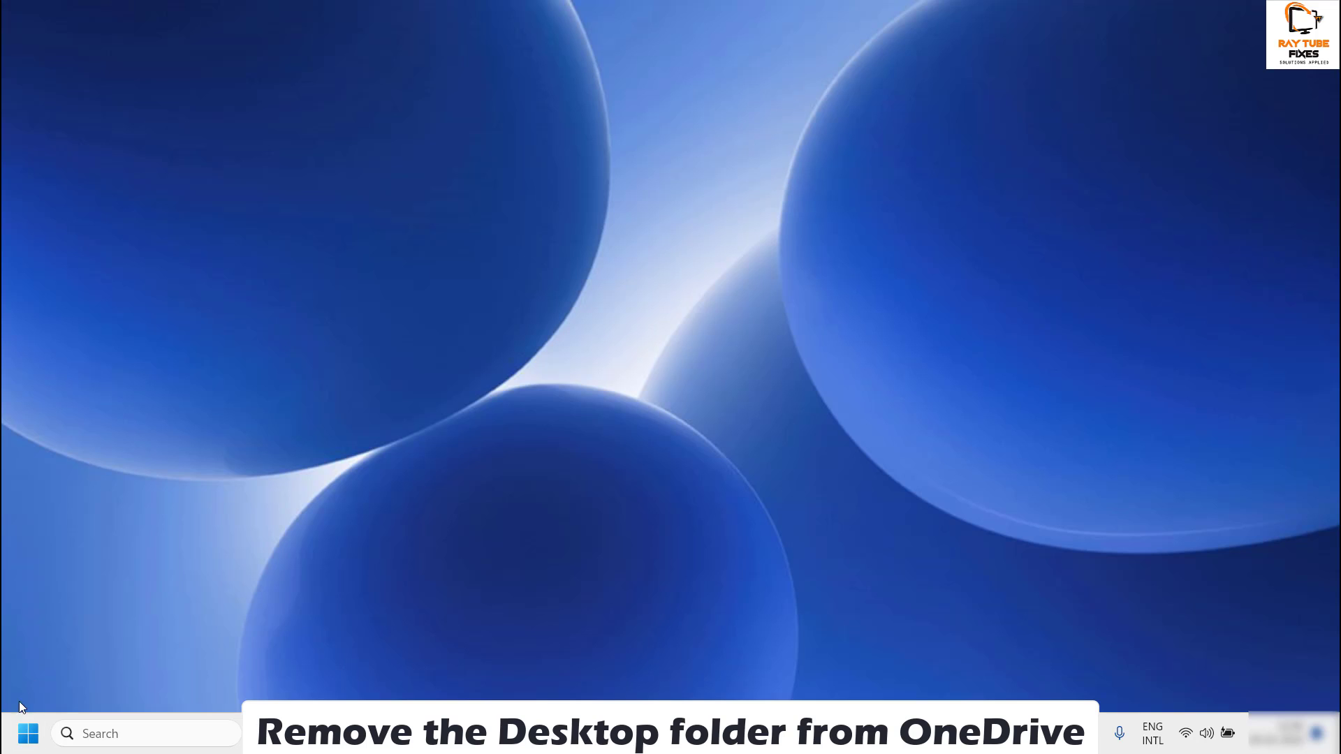
# Launch File Explorer, open the OneDrive Personal folder, and check the Desktop folder's context menu
pyautogui.rightClick(25, 735)
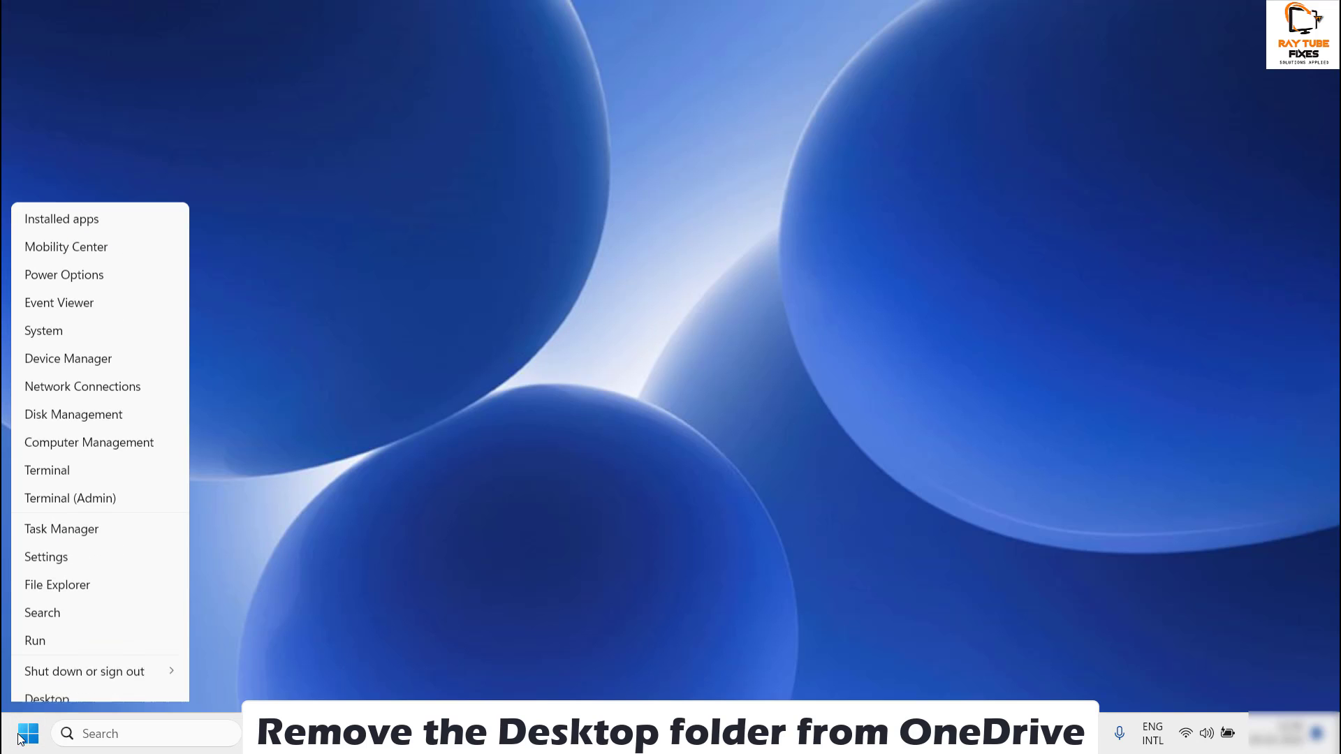
pyautogui.click(73, 584)
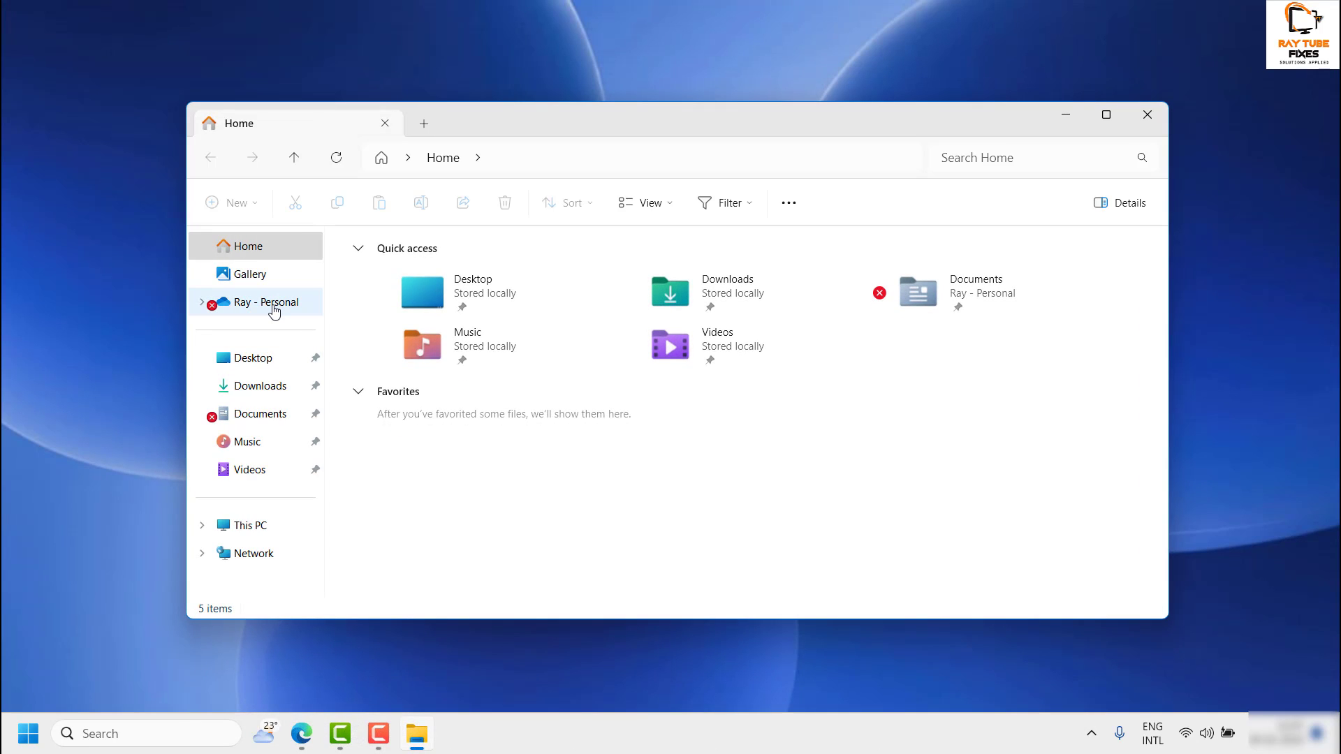
pyautogui.click(274, 307)
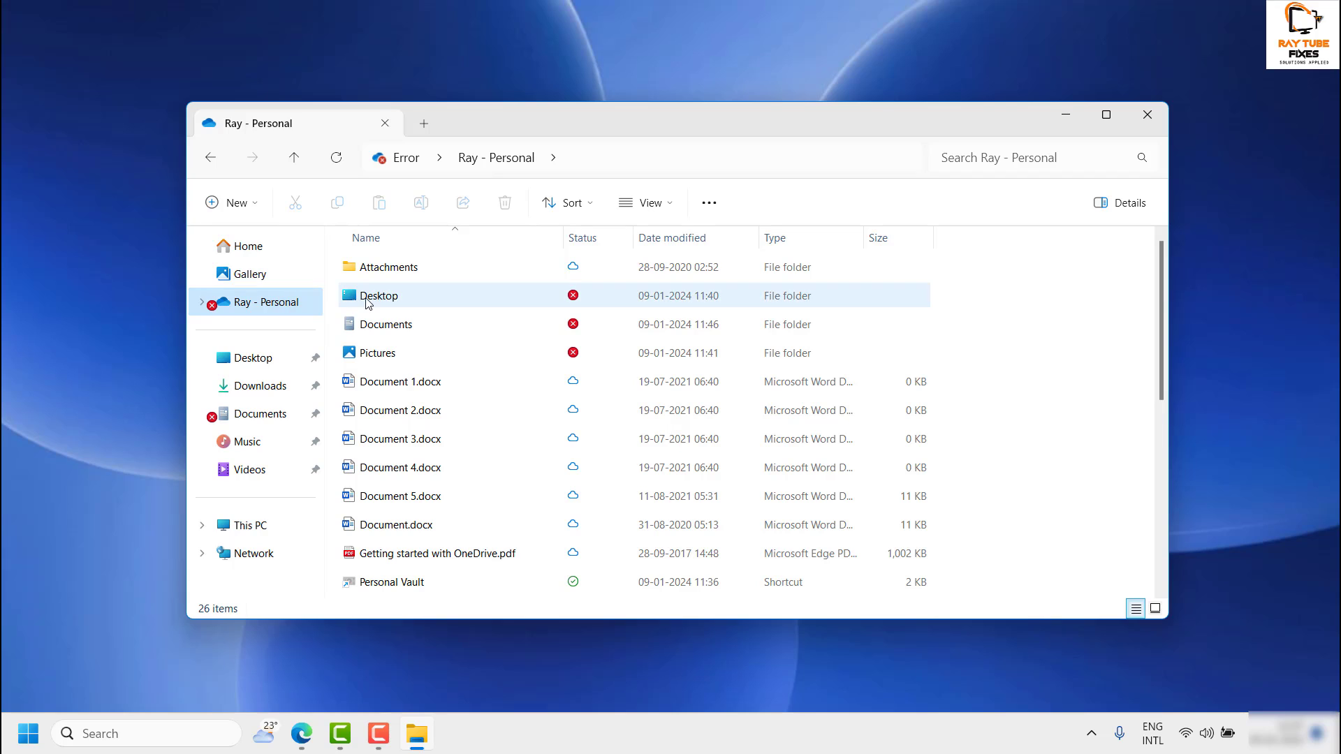
pyautogui.click(368, 301)
pyautogui.rightClick(369, 304)
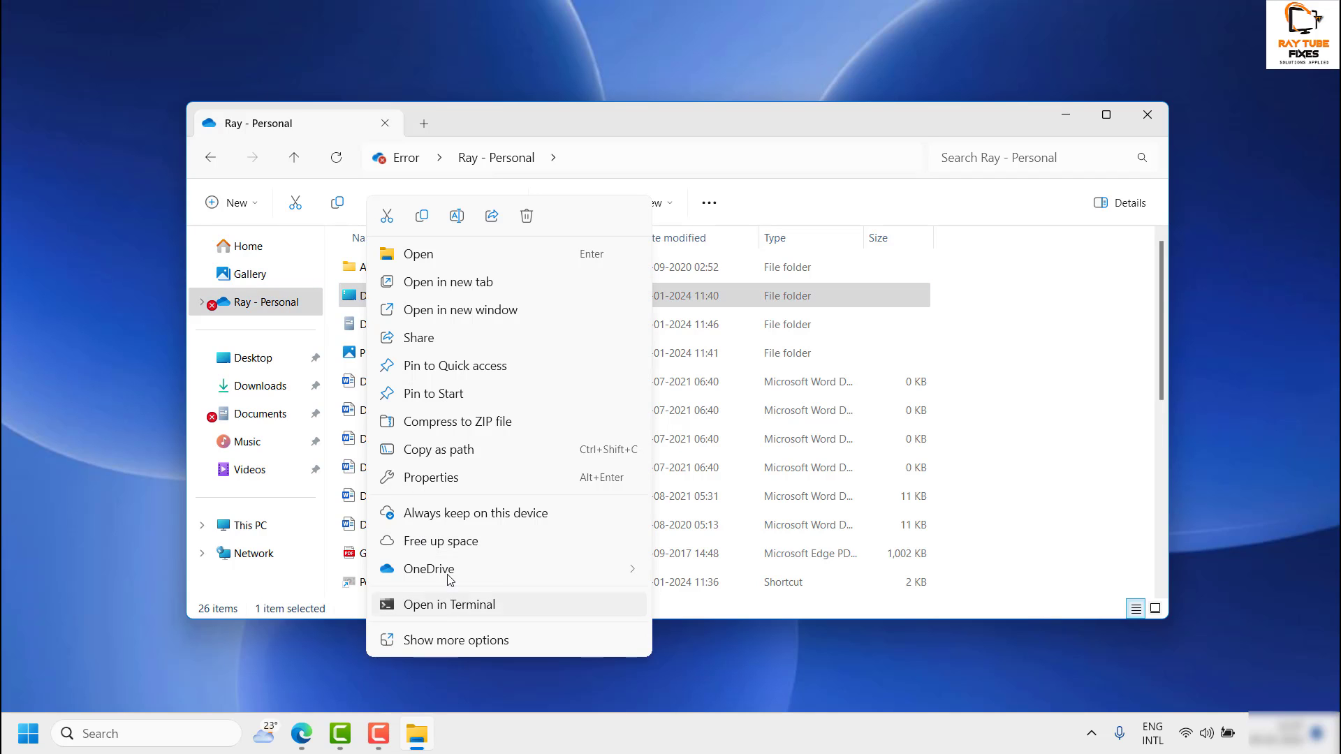
pyautogui.click(447, 477)
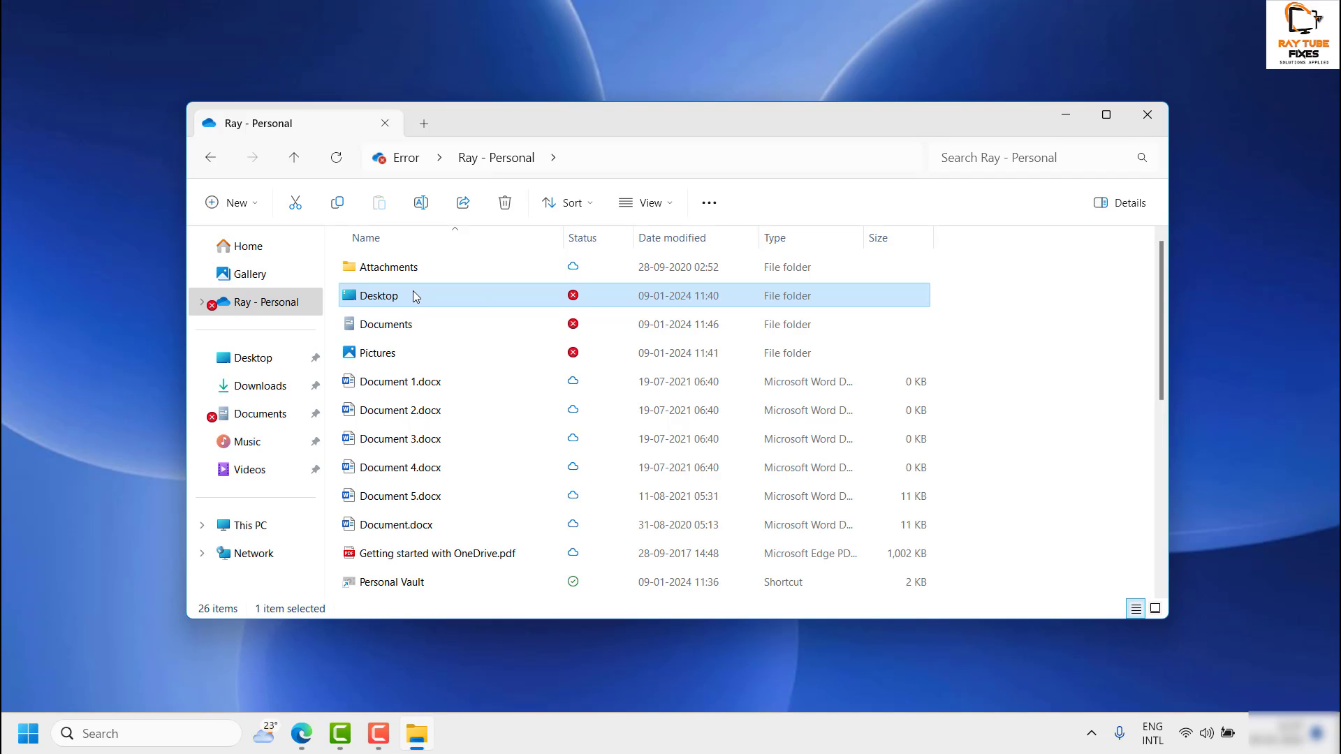
# Read the Desktop folder's sync-error tooltip, then close File Explorer
pyautogui.moveTo(412, 293)
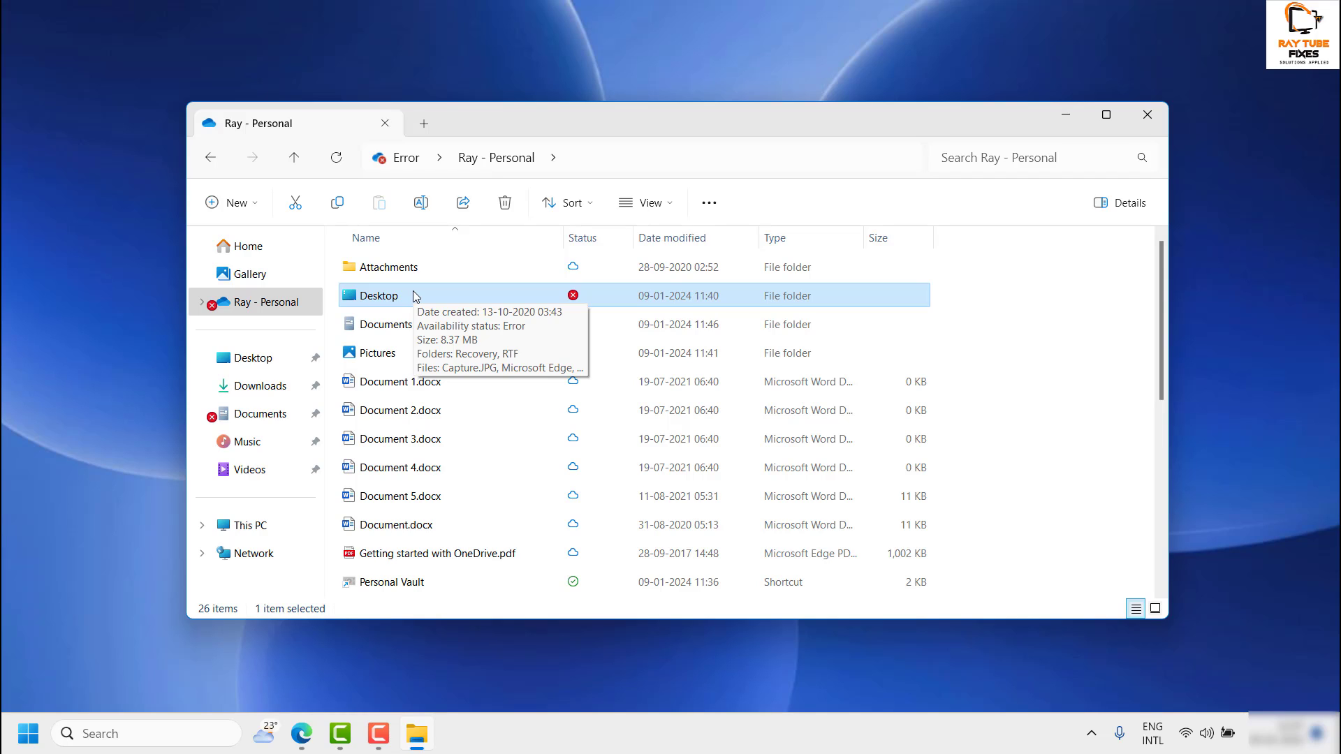
pyautogui.click(1151, 125)
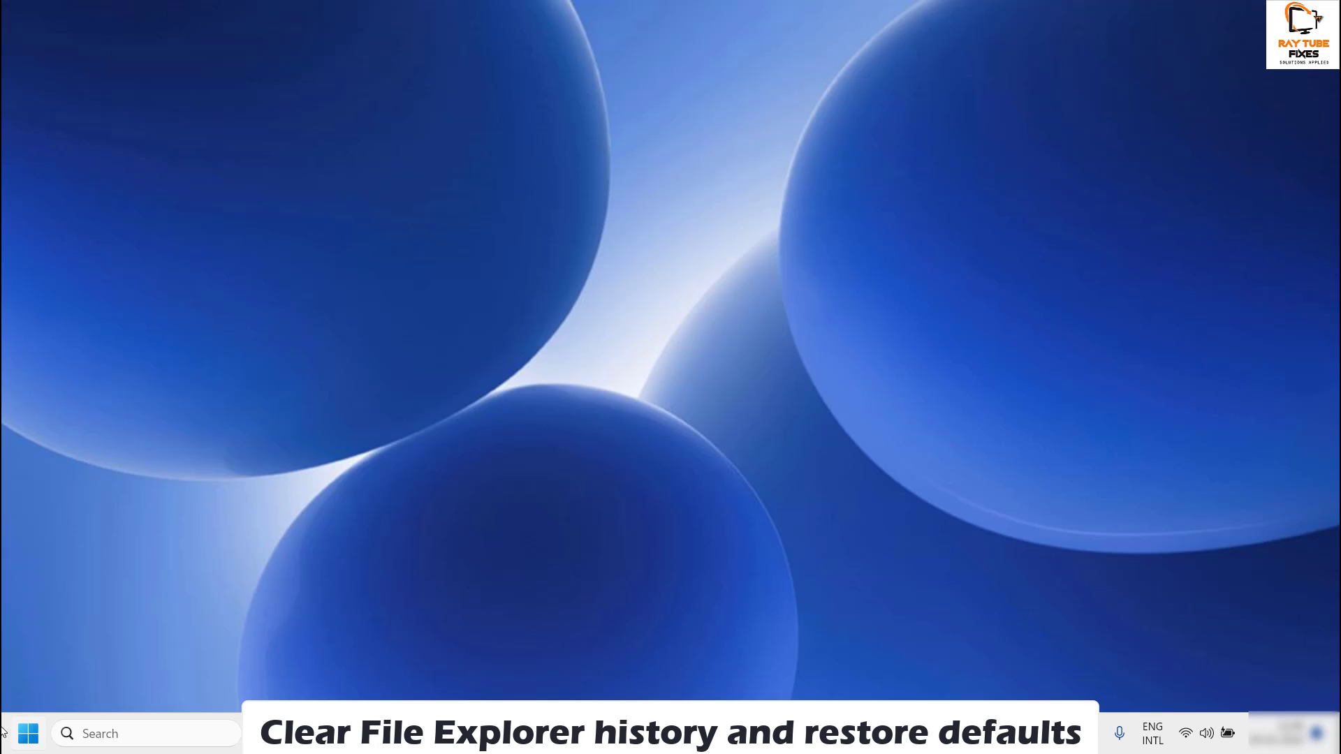
# In File Explorer's Folder Options, restore defaults with recent files shown, then apply and confirm
pyautogui.rightClick(25, 745)
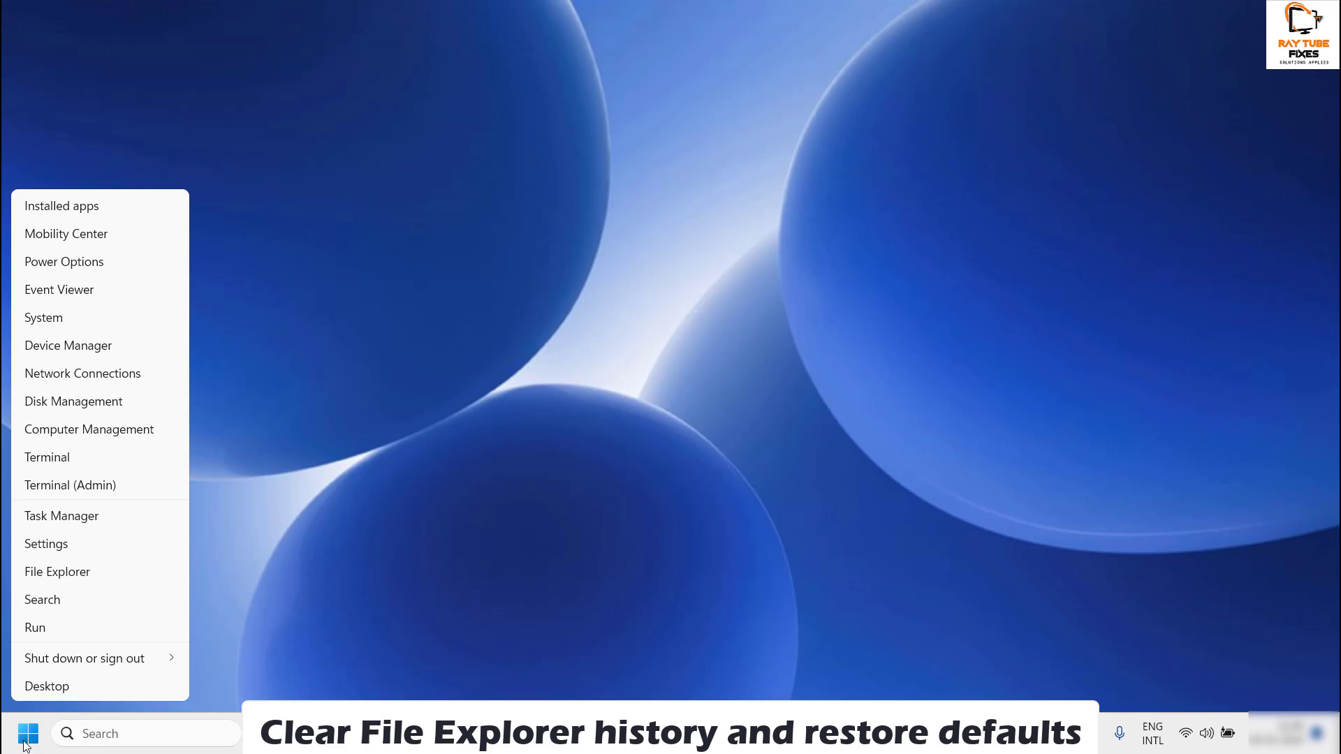
pyautogui.click(67, 570)
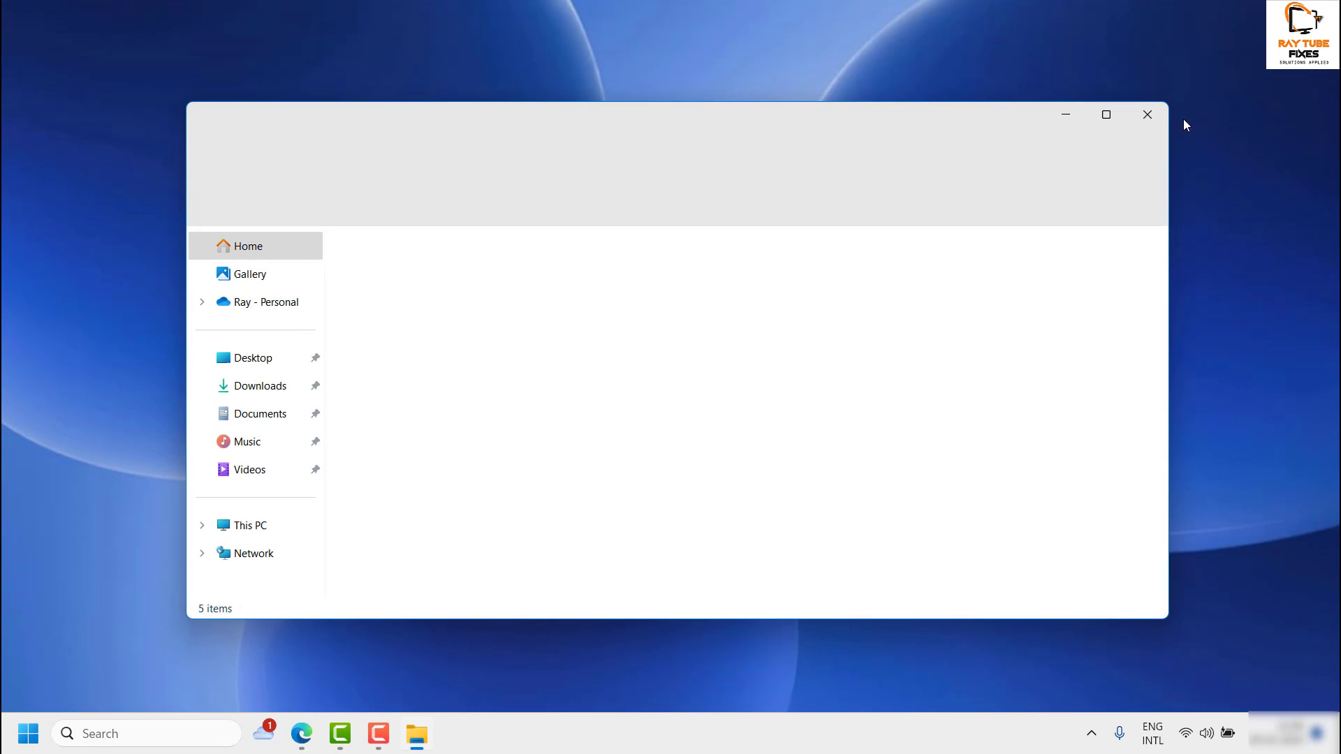
pyautogui.click(1109, 120)
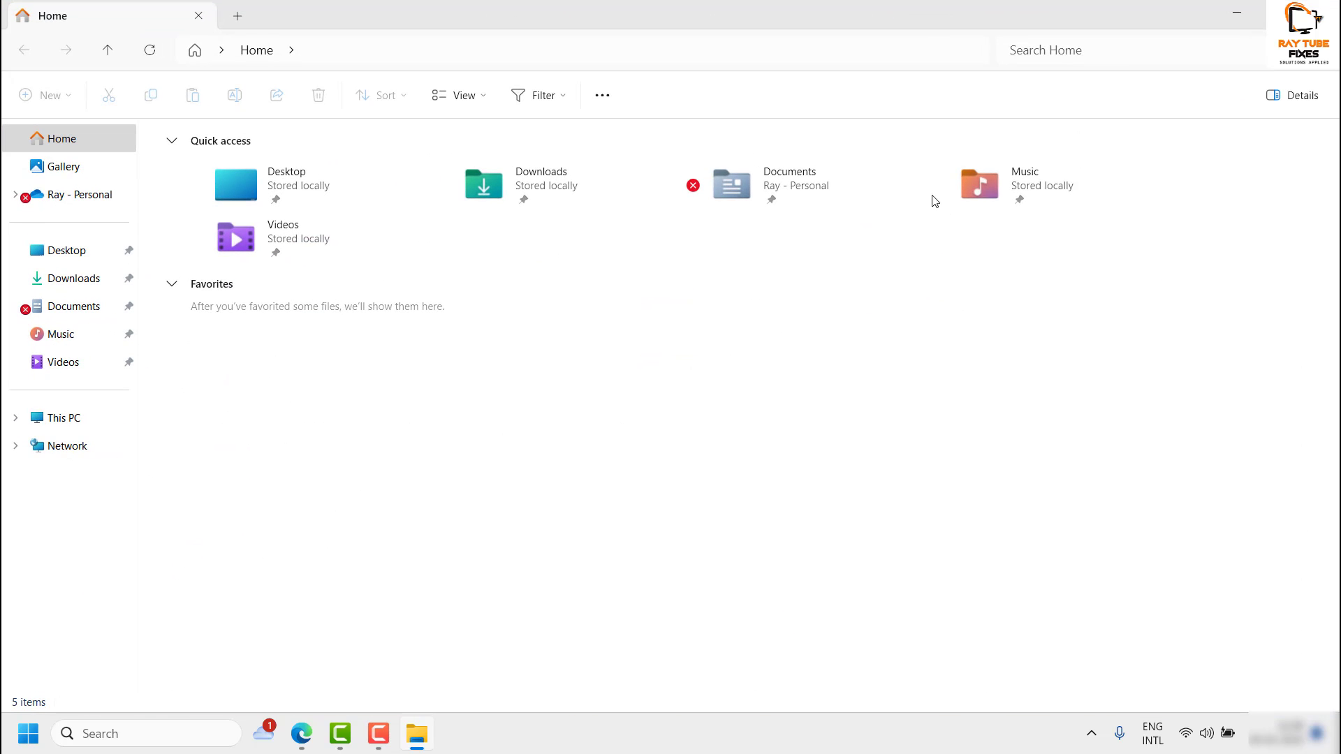
pyautogui.click(602, 96)
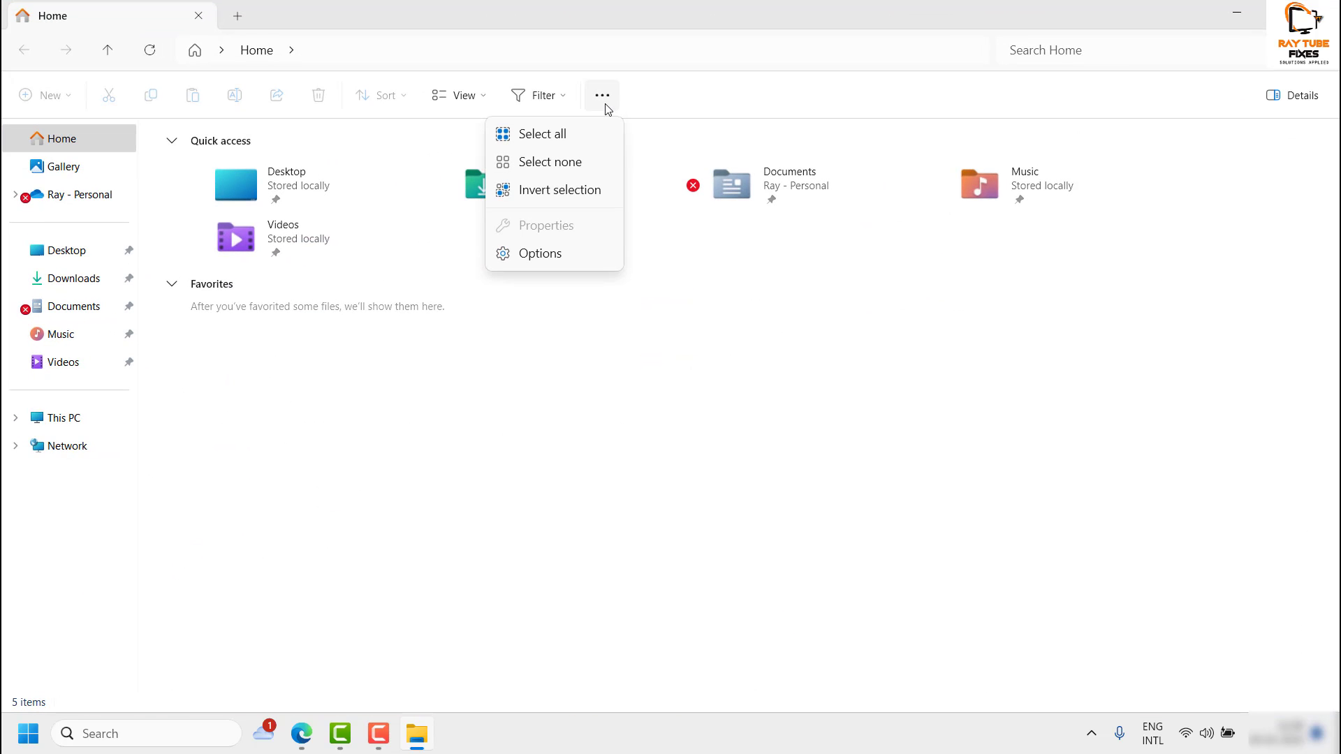
pyautogui.click(558, 260)
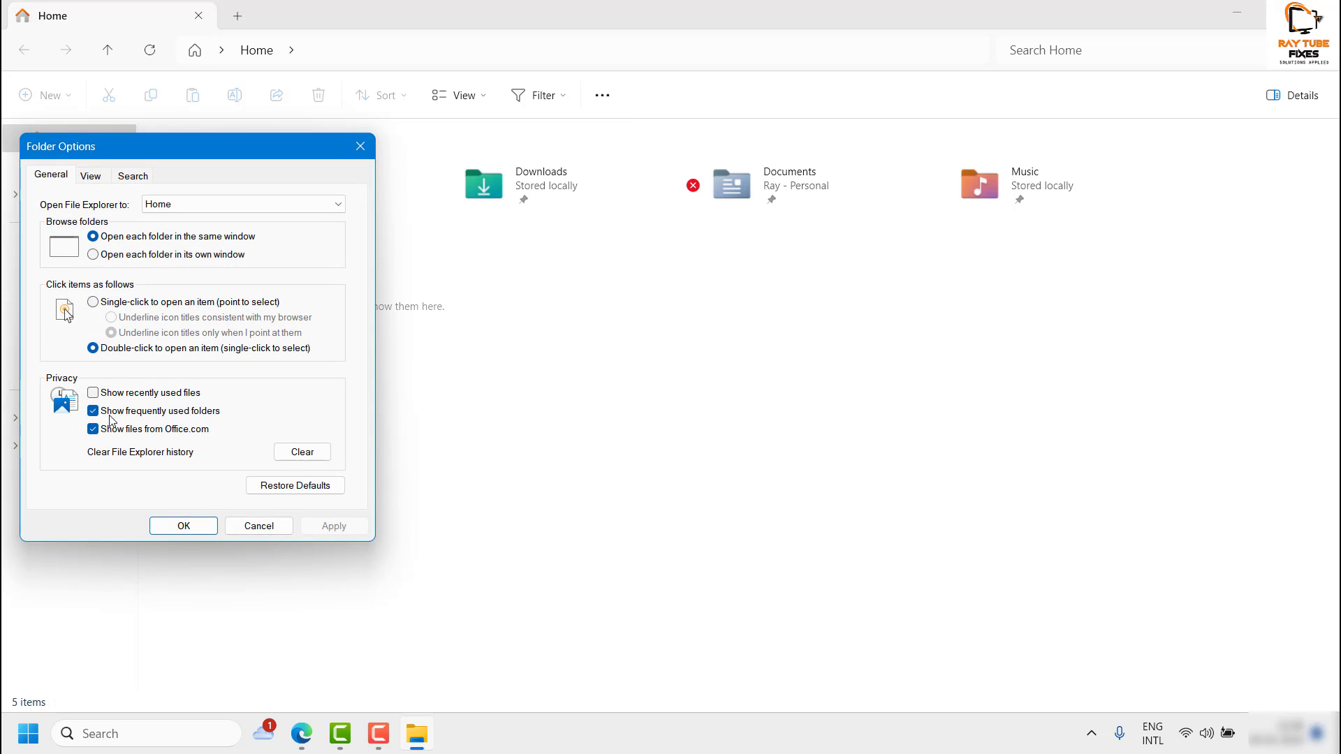
pyautogui.click(93, 394)
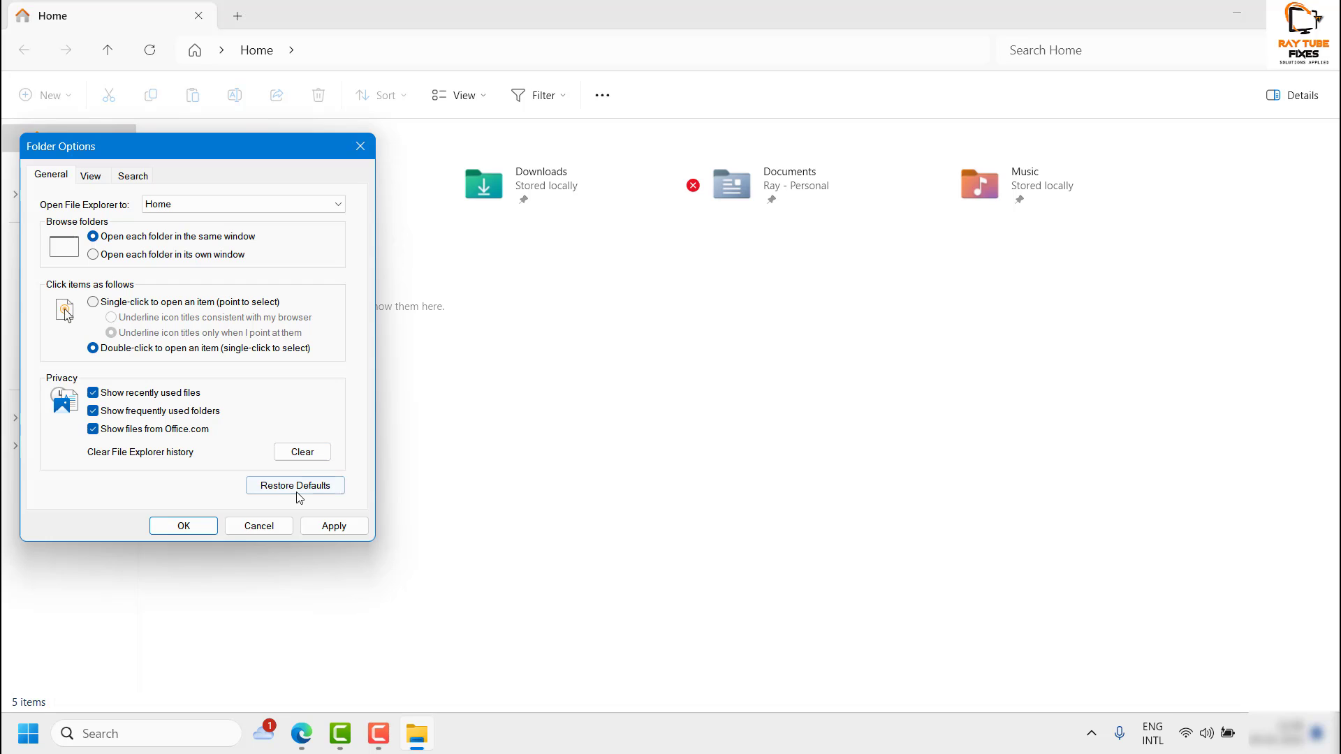
pyautogui.click(350, 525)
pyautogui.click(183, 526)
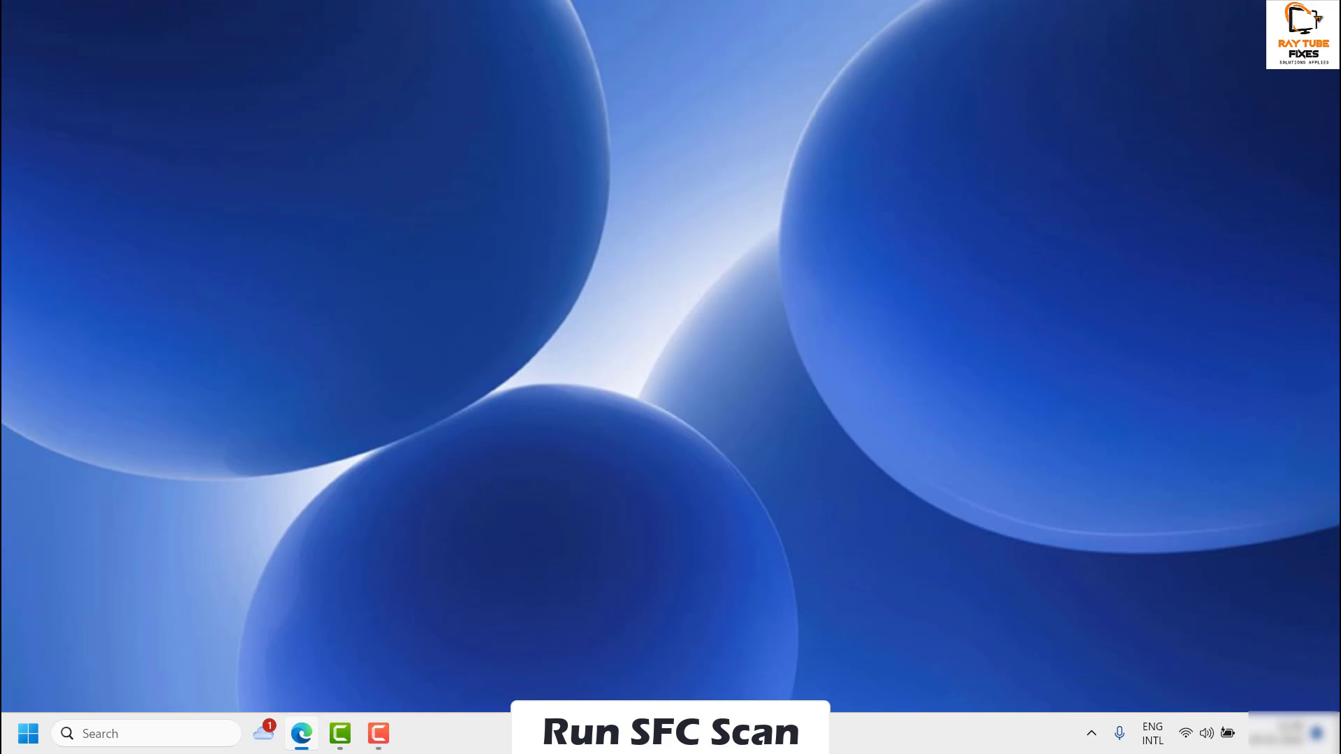
# Search for 'cmd' and run Command Prompt as administrator
pyautogui.click(141, 734)
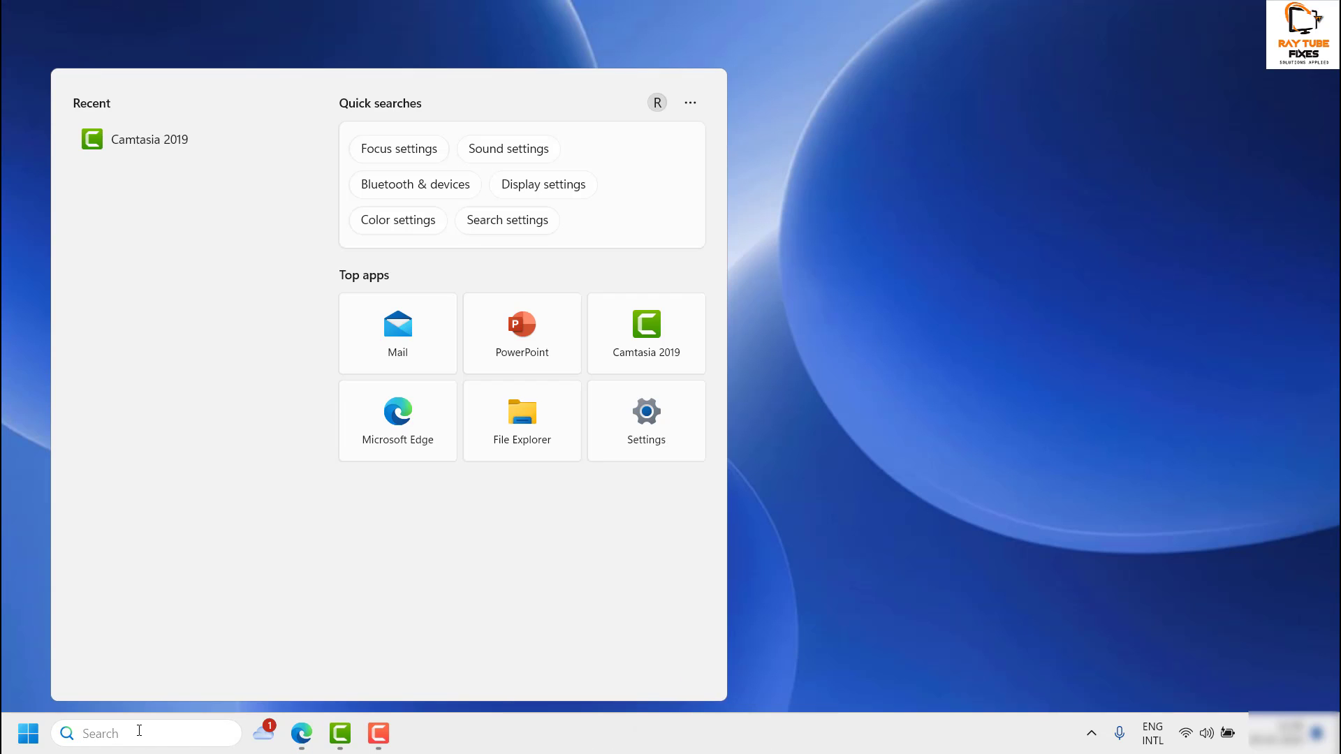
pyautogui.write('cmd')
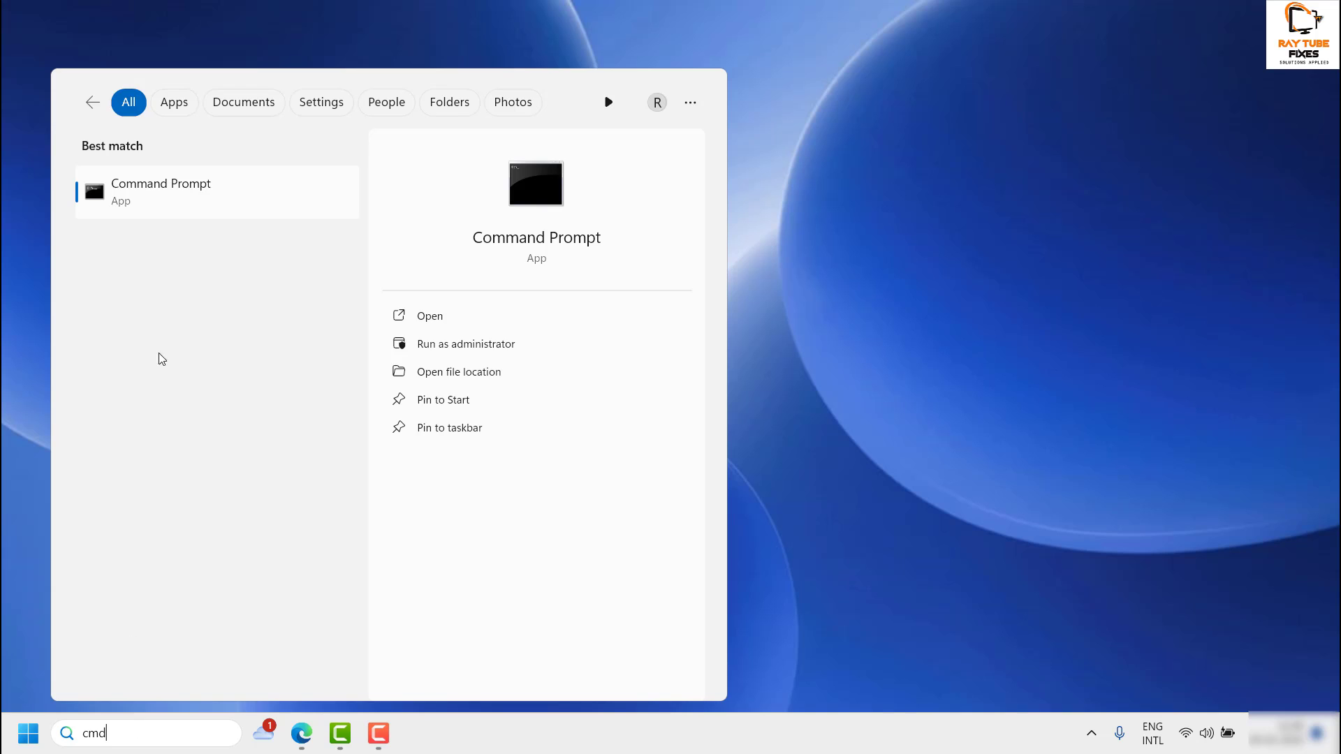
pyautogui.rightClick(178, 200)
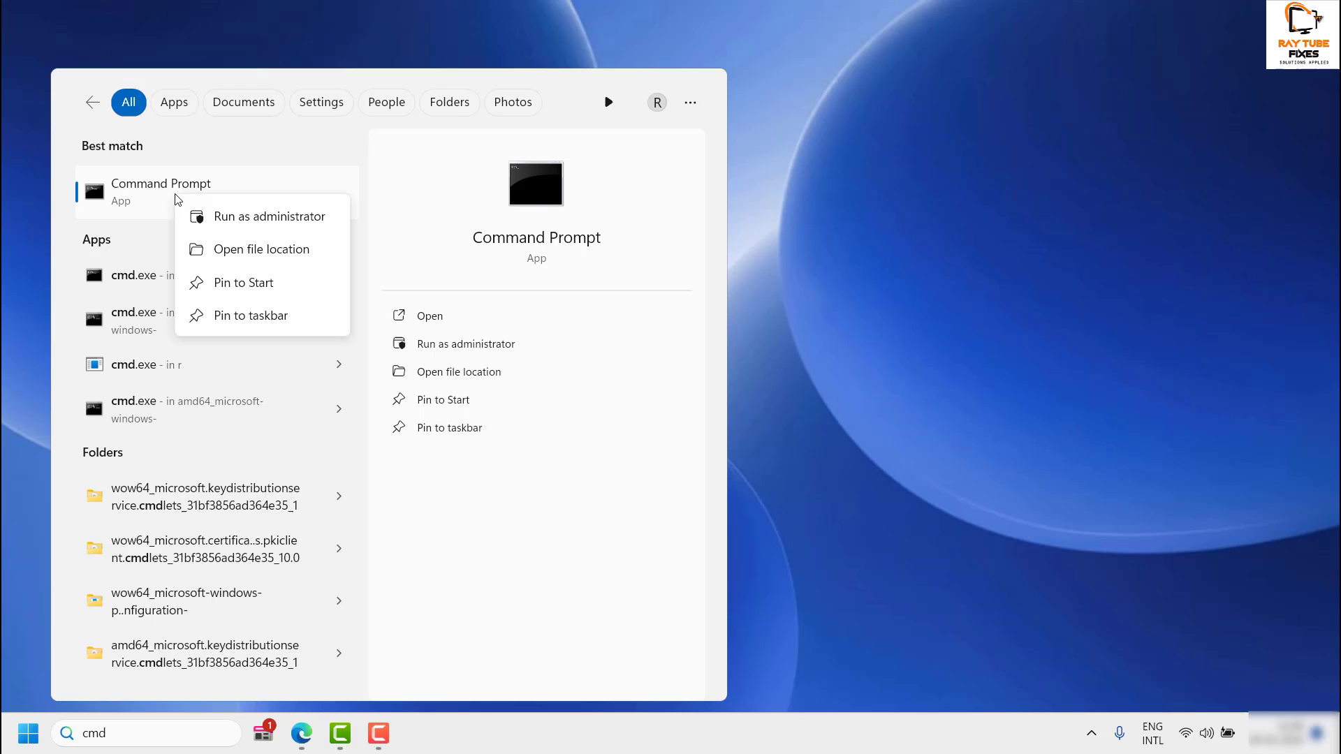
pyautogui.click(260, 218)
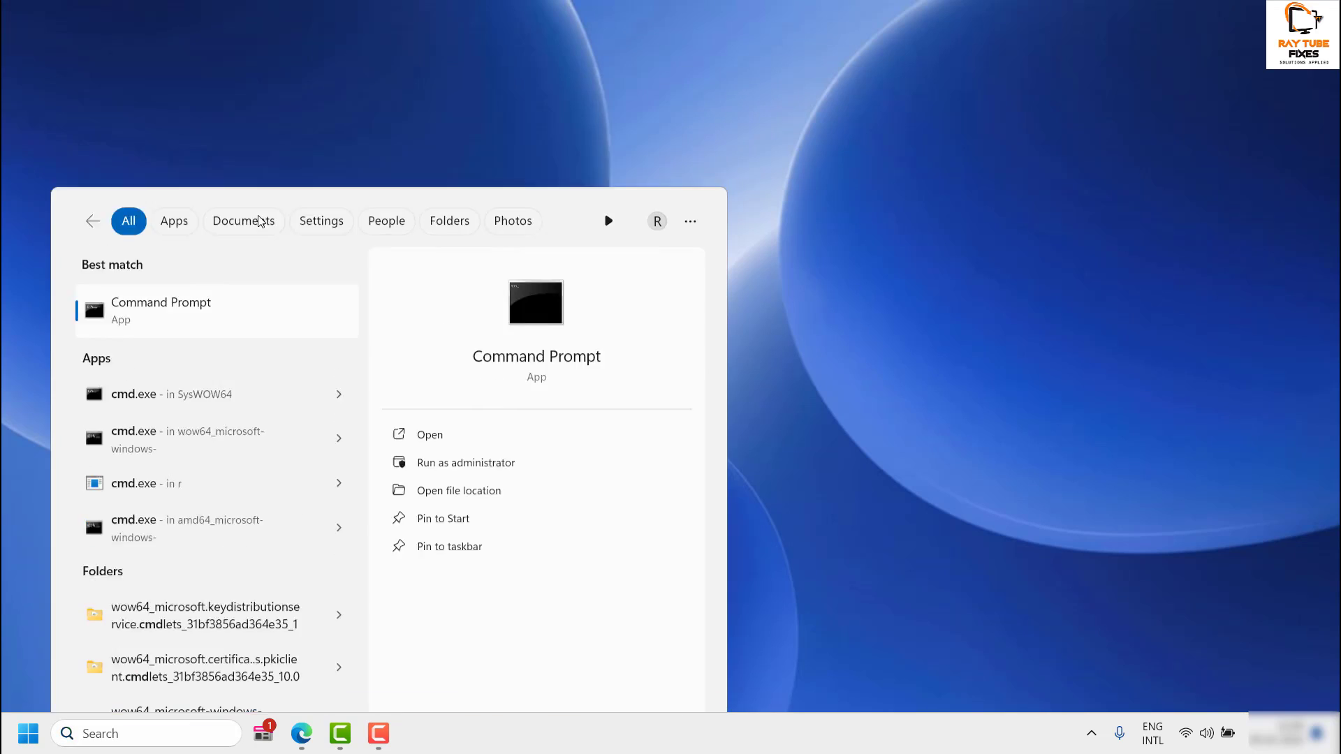
pyautogui.write('cmd')
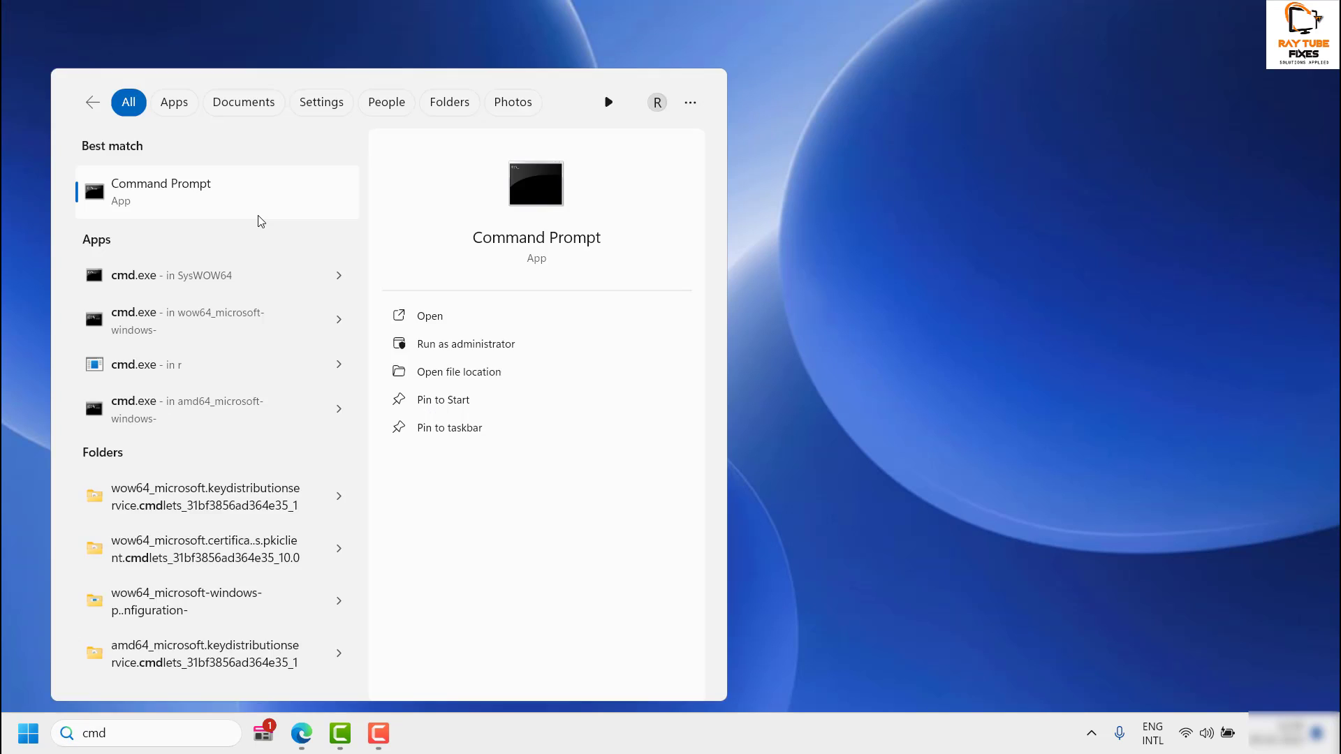
pyautogui.press('Escape')
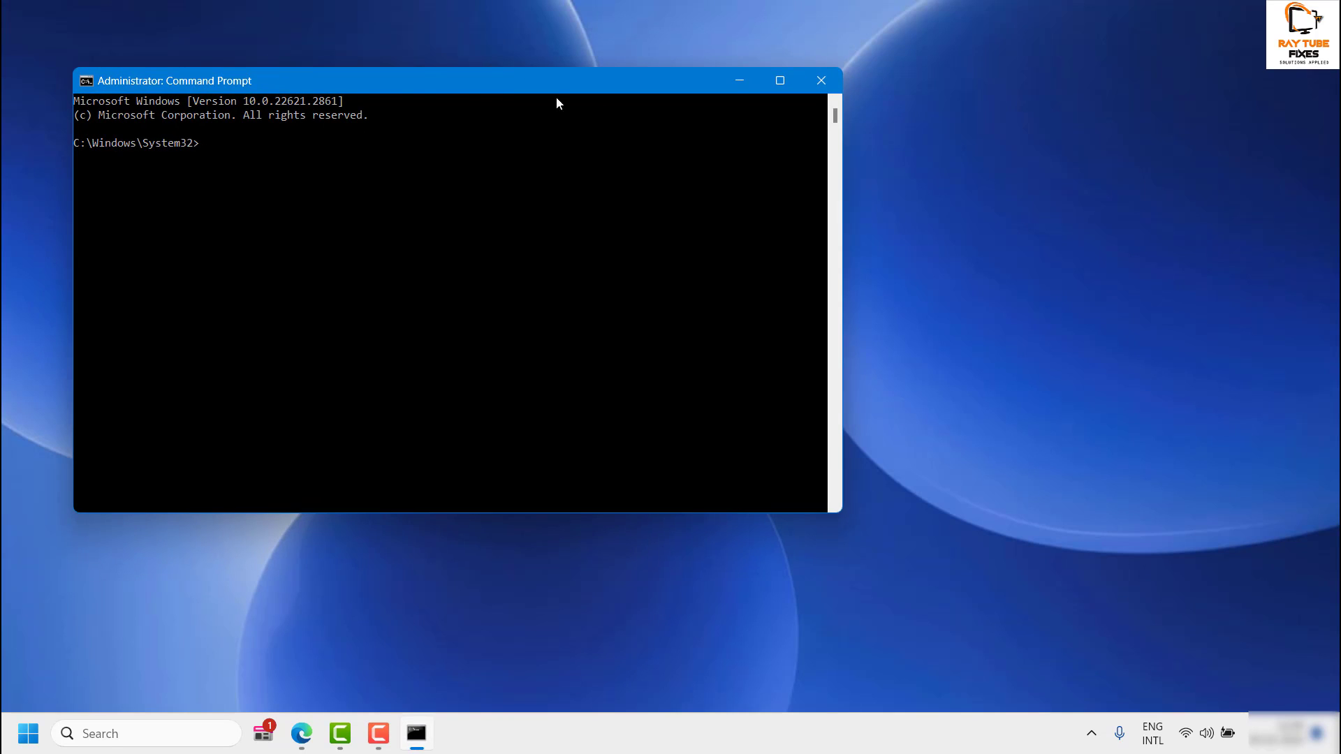
# Run sfc /scannow in the administrator prompt, then close the window once verification starts
pyautogui.moveTo(557, 93); pyautogui.dragTo(754, 105)
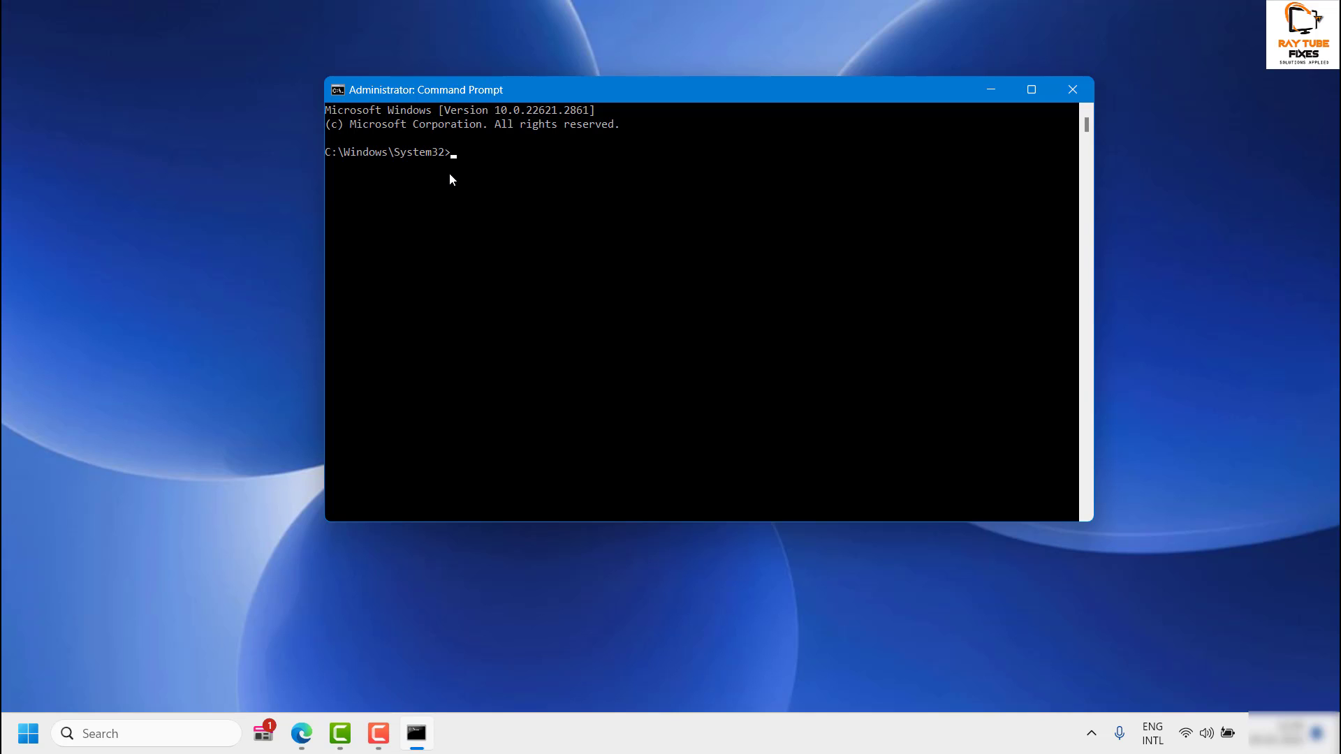
pyautogui.write('c')
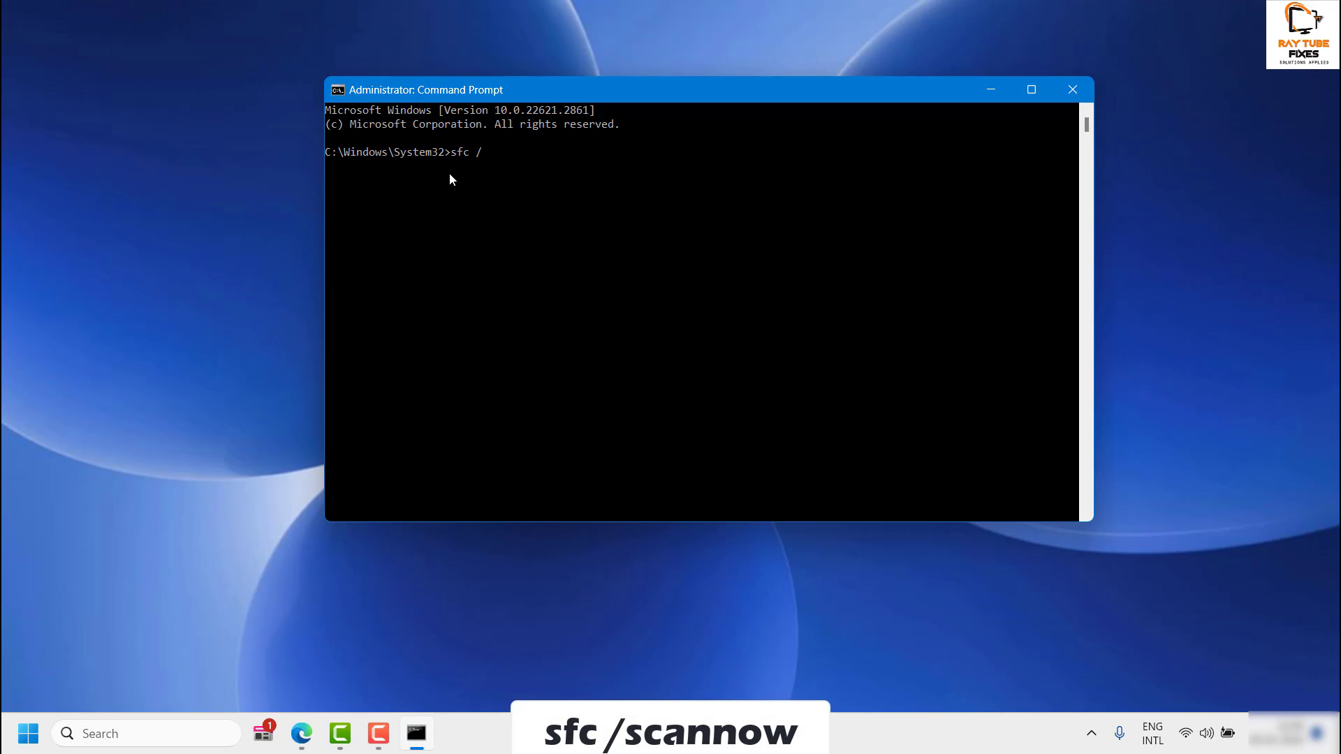
pyautogui.write(' /scannow')
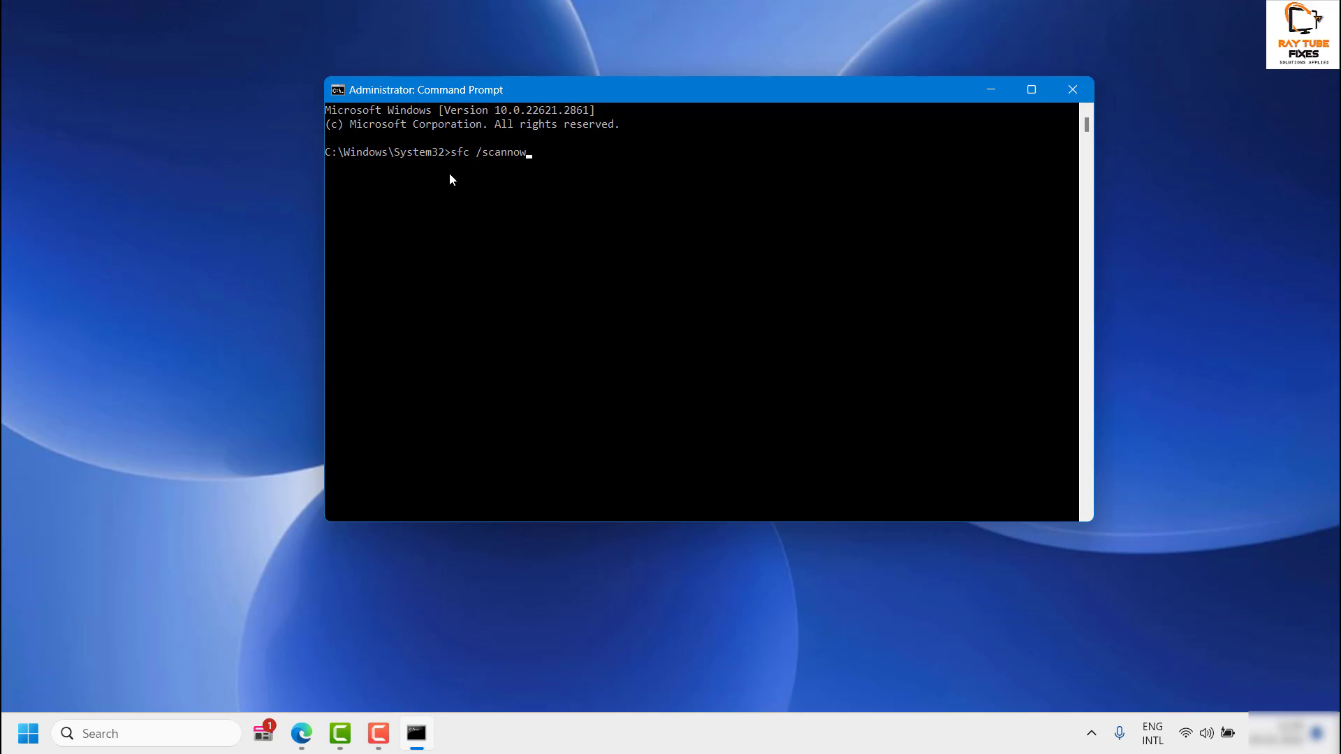
pyautogui.press('Return')
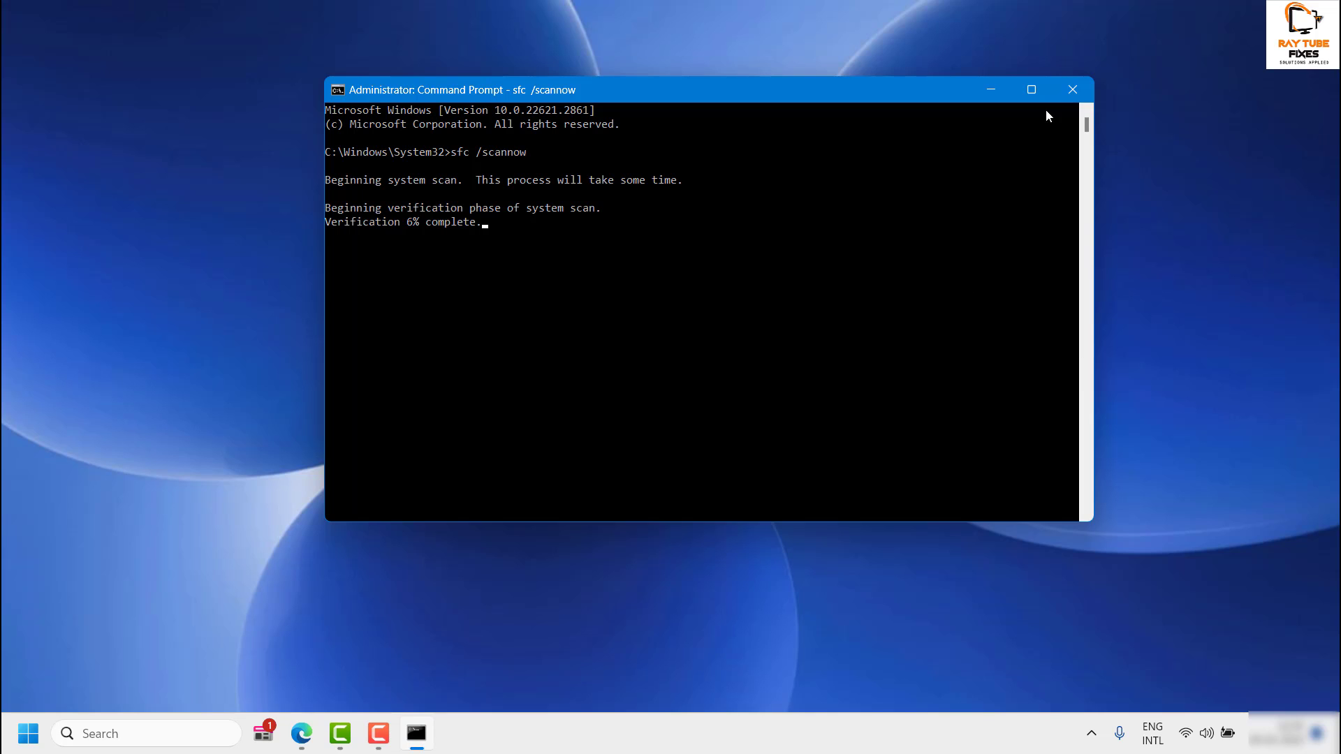
pyautogui.click(1072, 89)
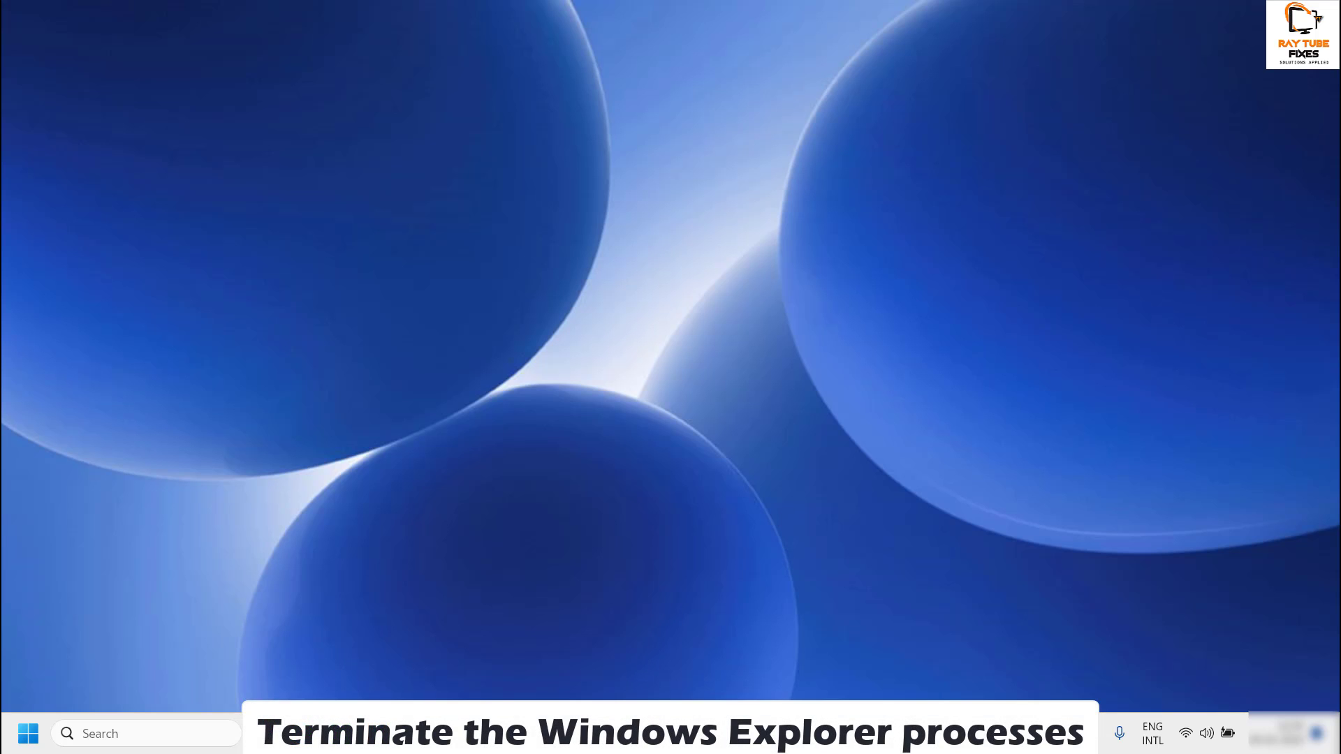
# Launch Task Manager from the taskbar menu and expand its navigation pane to the Processes page
pyautogui.rightClick(637, 732)
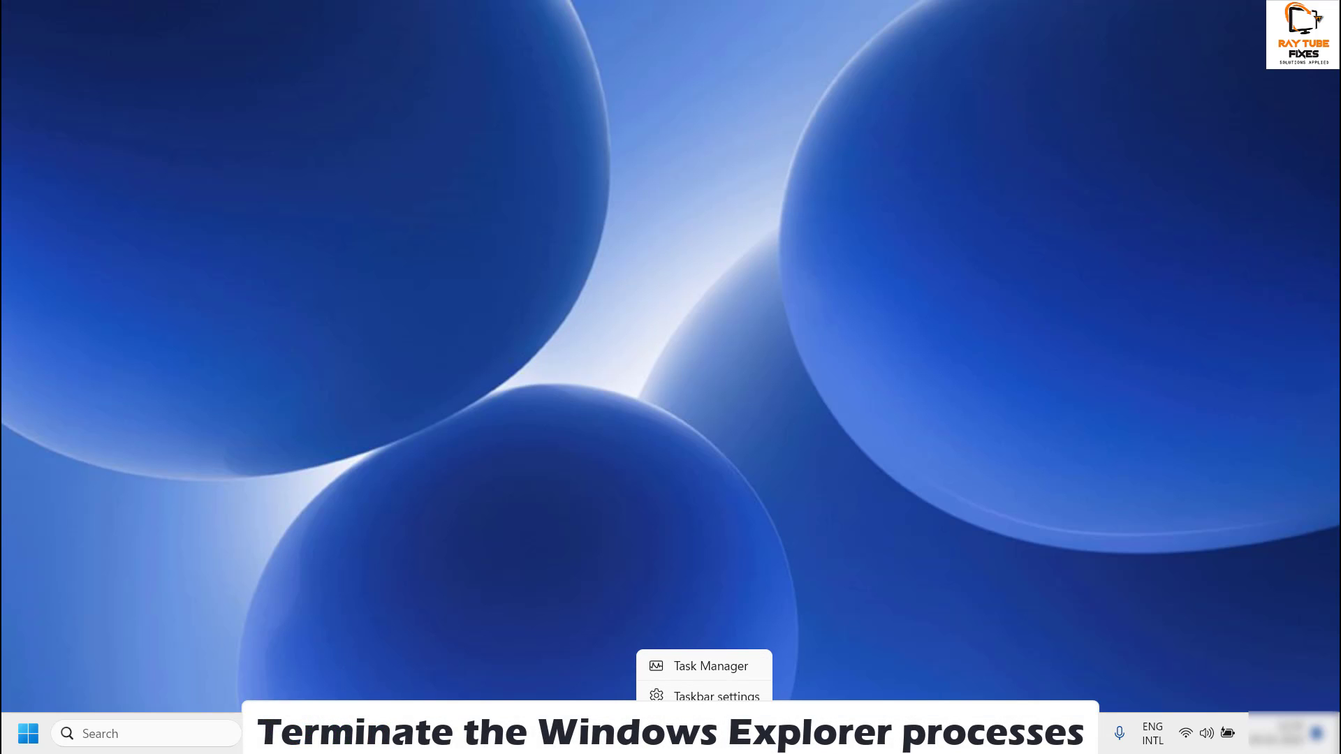
pyautogui.click(711, 669)
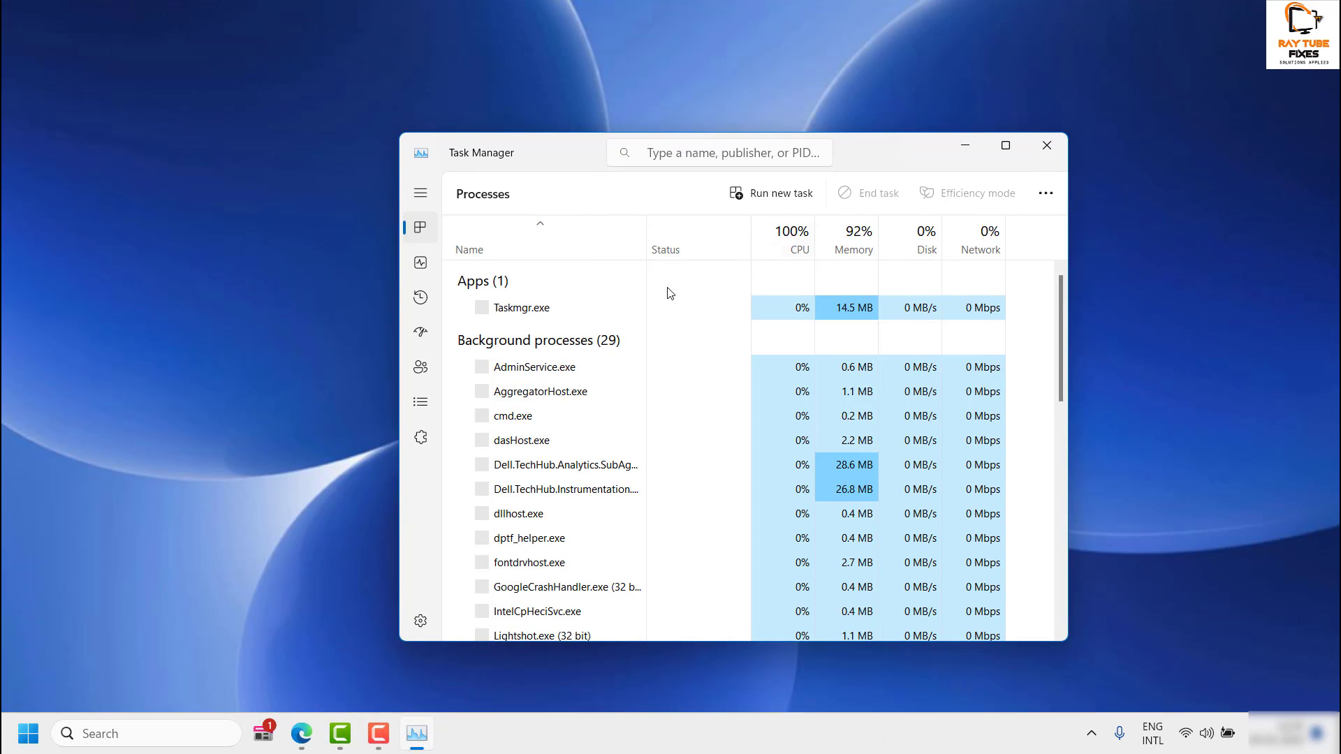
pyautogui.click(421, 198)
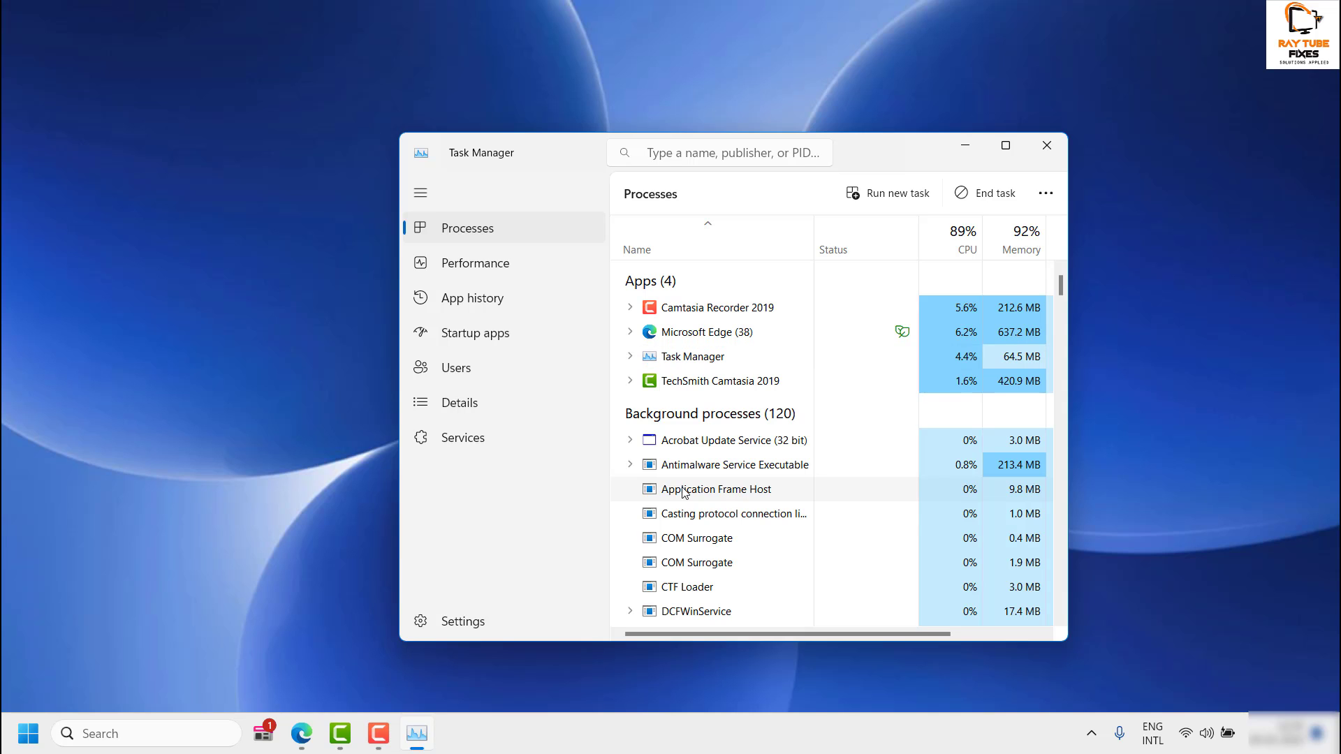
# Open a File Explorer window, maximise Task Manager, and restart the Windows Explorer process
pyautogui.press('super+e')
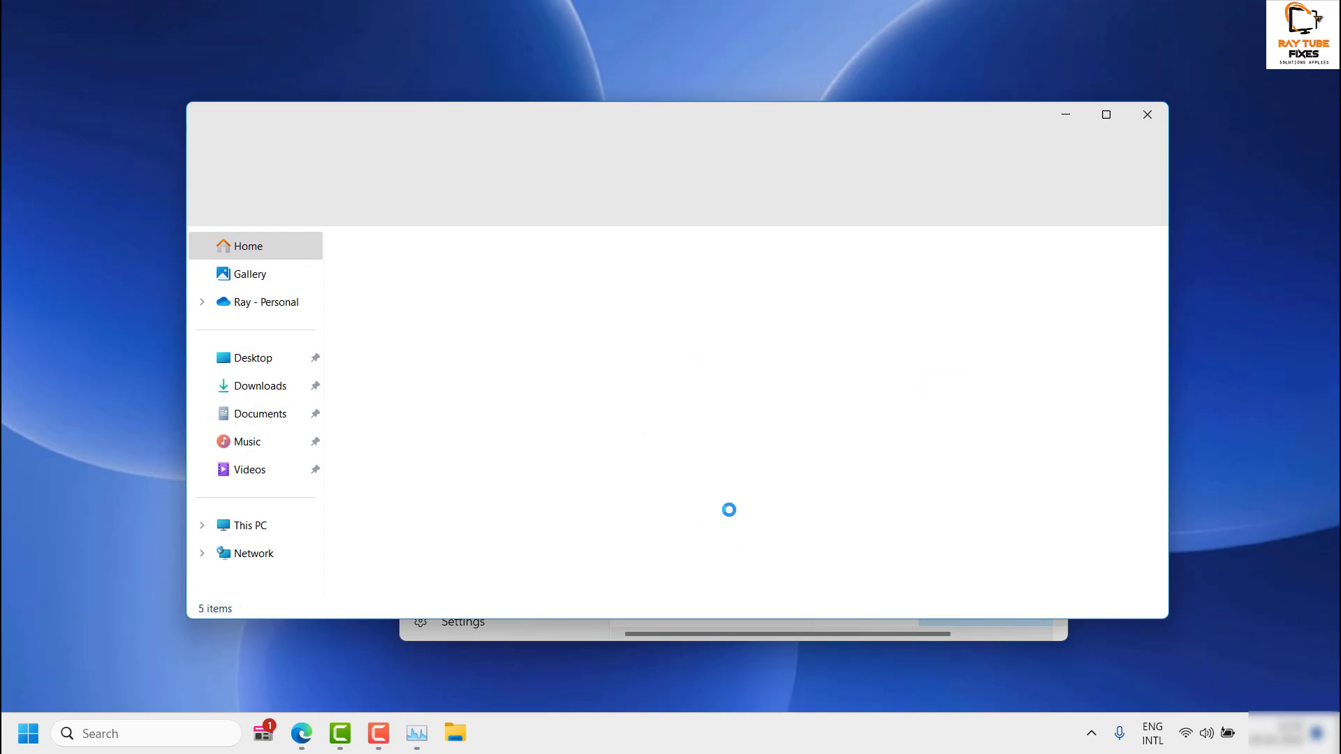
pyautogui.click(967, 636)
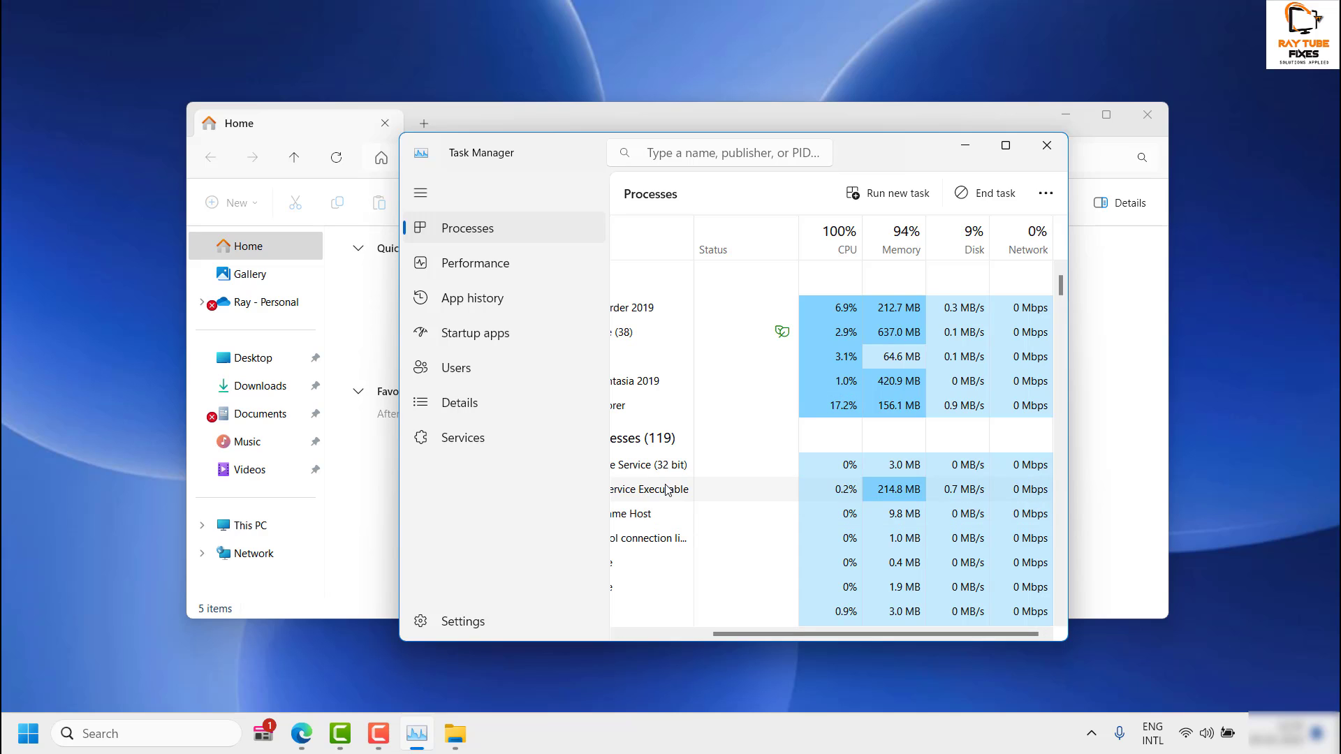
pyautogui.doubleClick(758, 133)
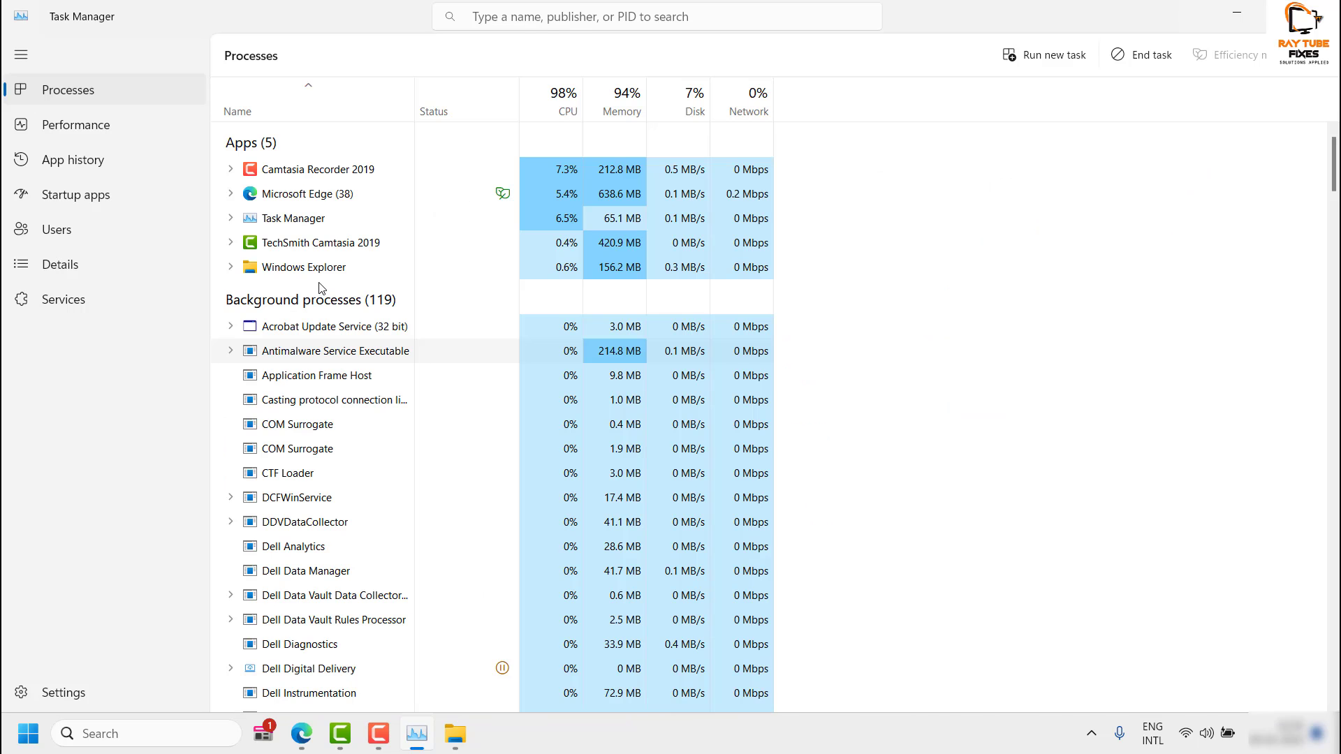
pyautogui.rightClick(315, 268)
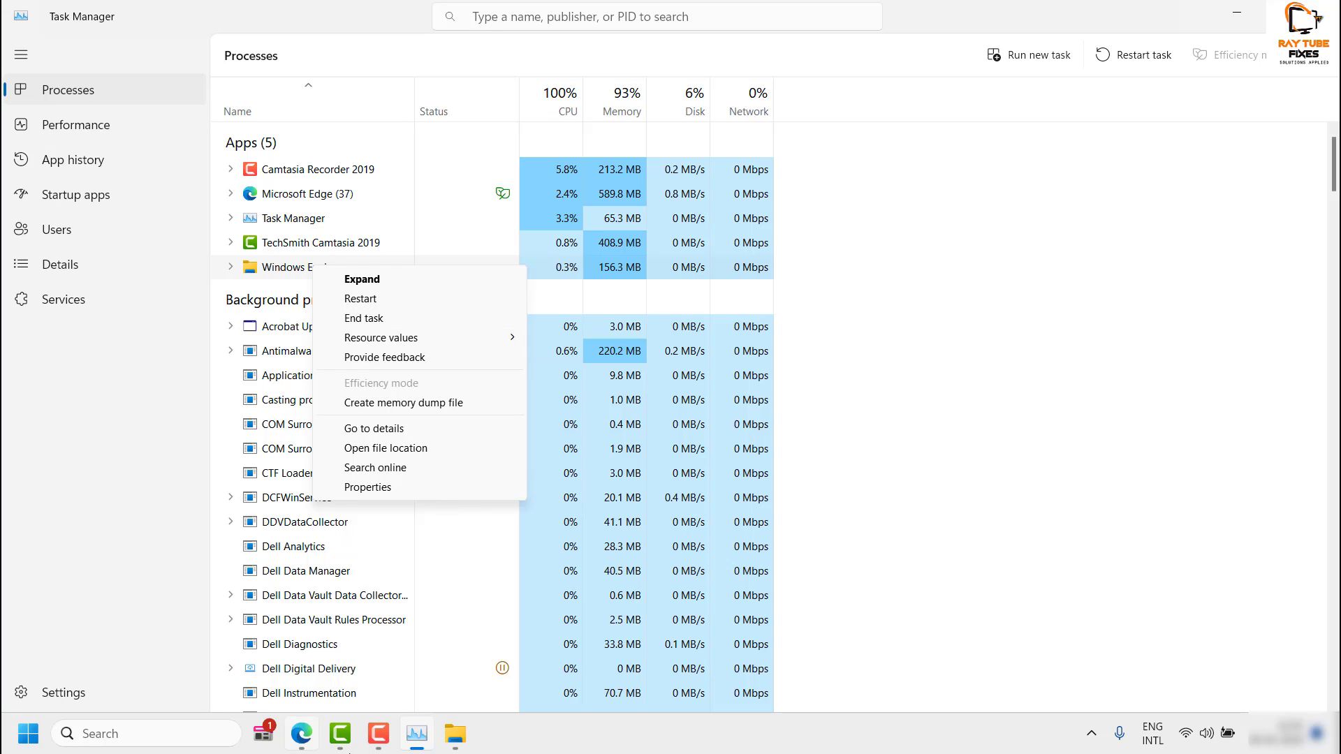
pyautogui.press('Escape')
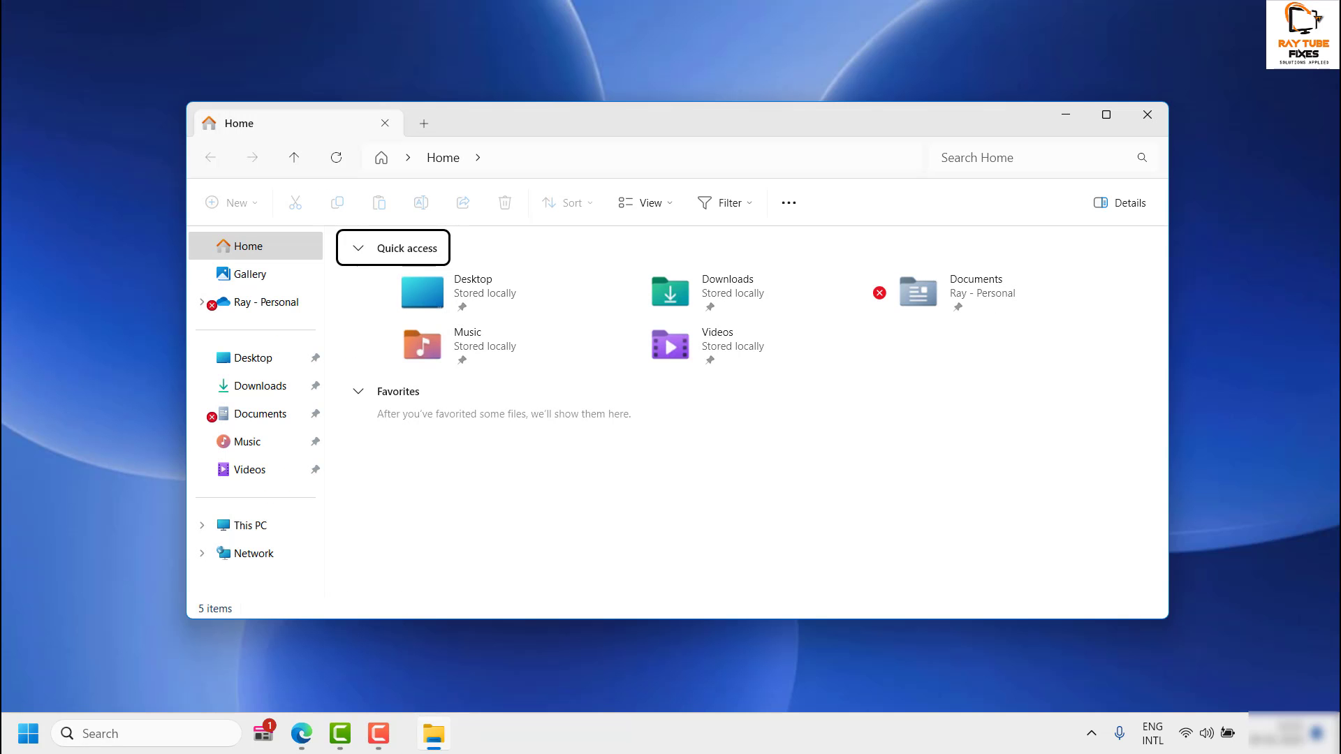
# Close the reopened File Explorer Home window with Alt+F4
pyautogui.hotkey('alt', 'F4')
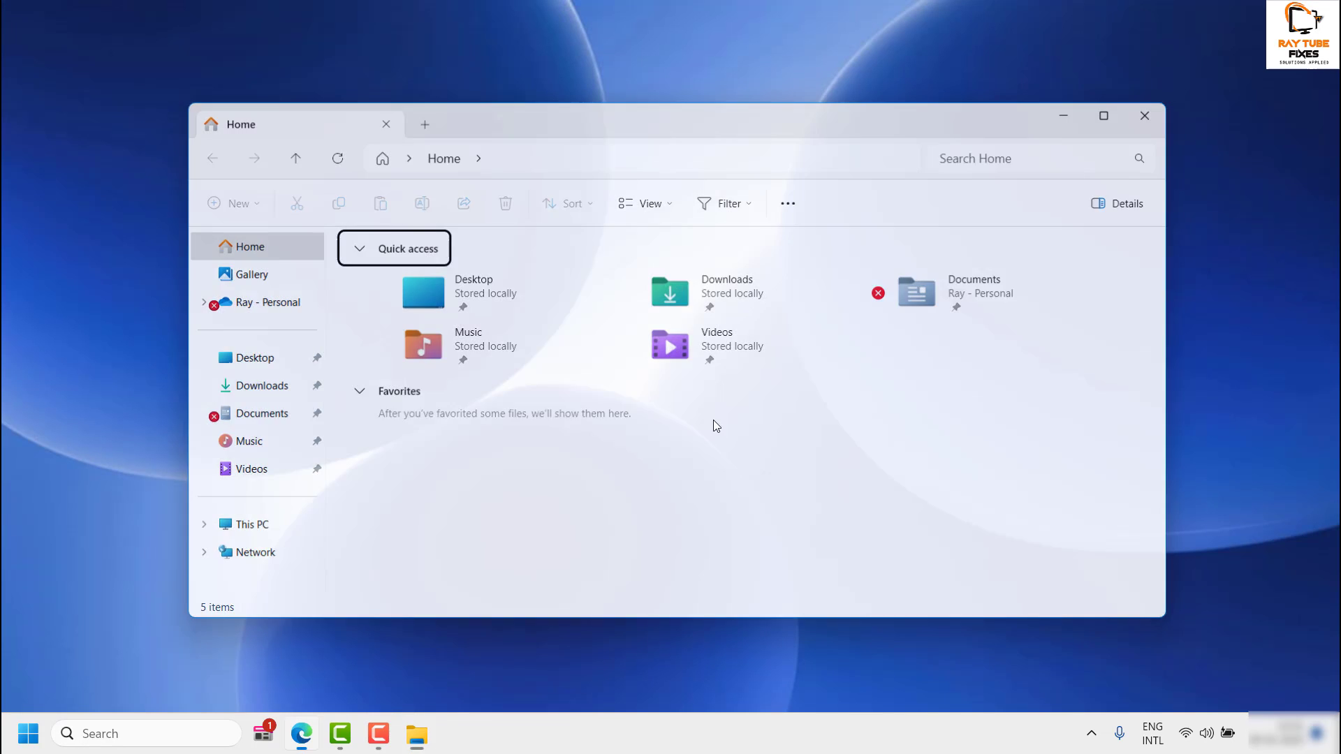